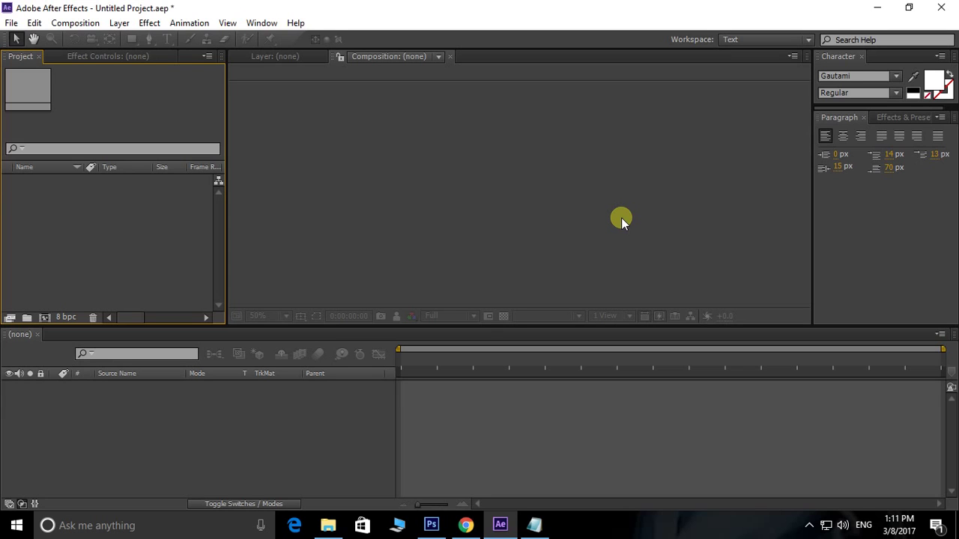
# - Switch to Chrome and play the Balam movie trailer near 2:10 to examine its title reveal
pyautogui.click(466, 525)
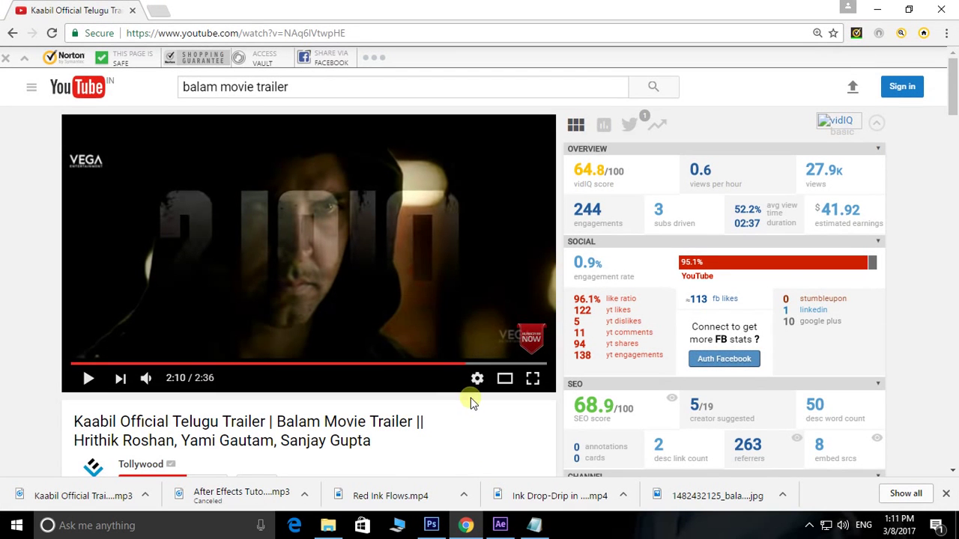
pyautogui.click(84, 379)
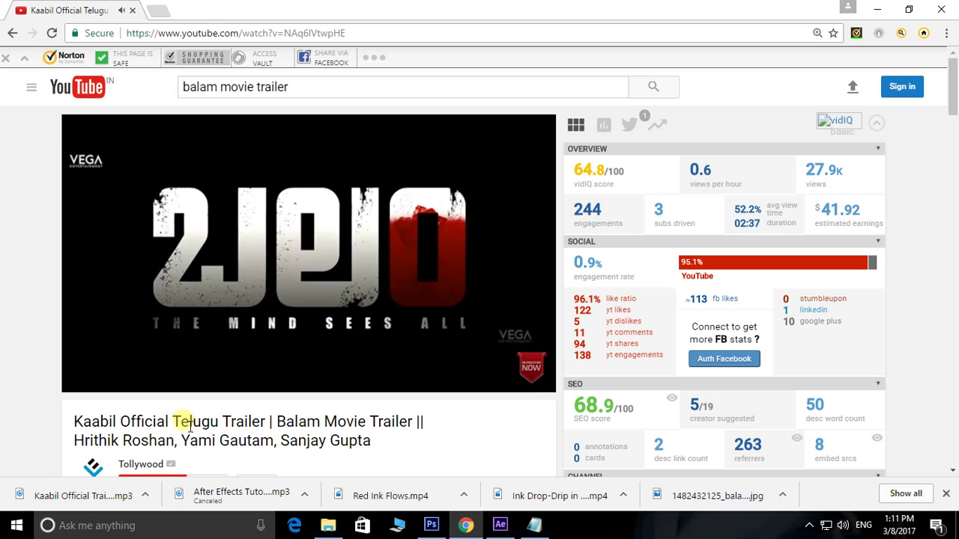
pyautogui.click(88, 378)
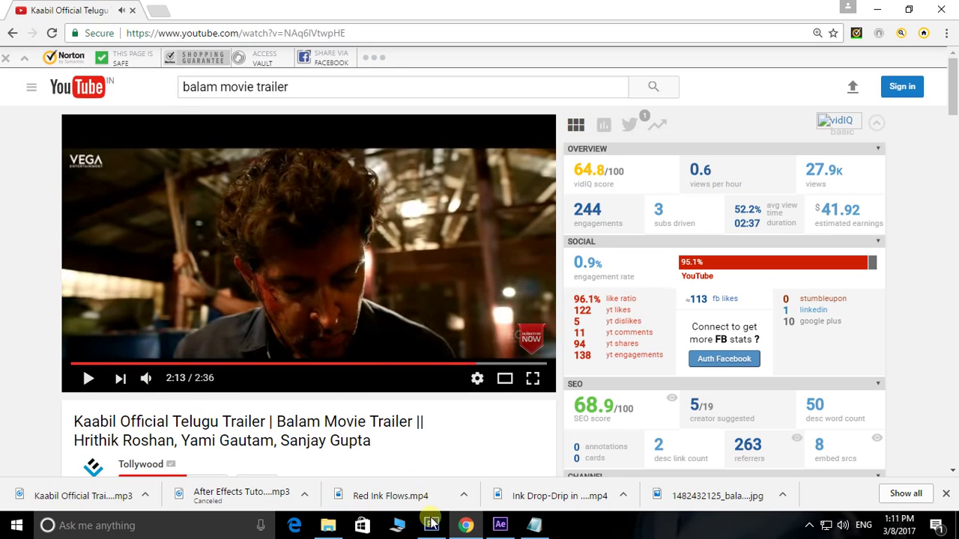
pyautogui.click(467, 526)
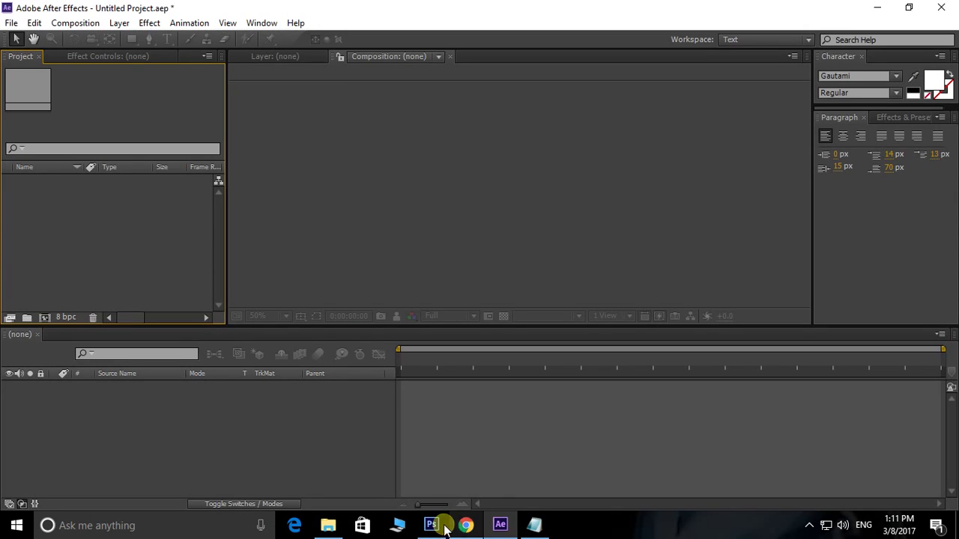
# - Open the Balam poster image from the file folder and compare its lettering with the title.psd artwork in Photoshop
pyautogui.click(440, 529)
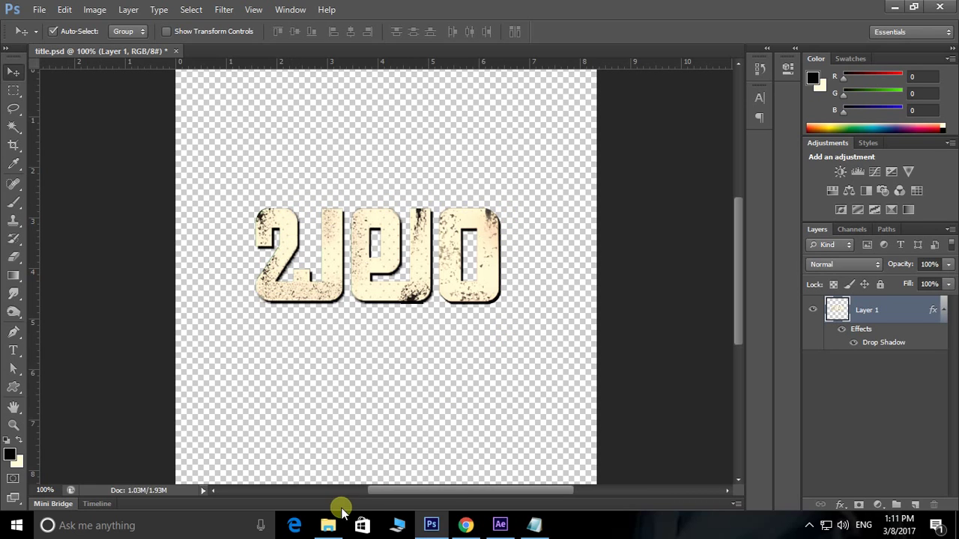
pyautogui.click(328, 525)
pyautogui.doubleClick(169, 280)
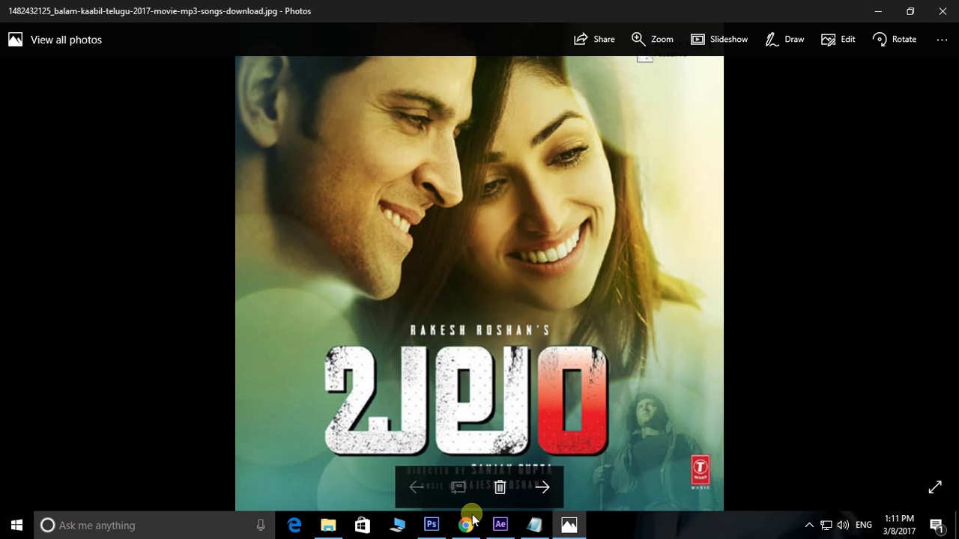
pyautogui.click(432, 525)
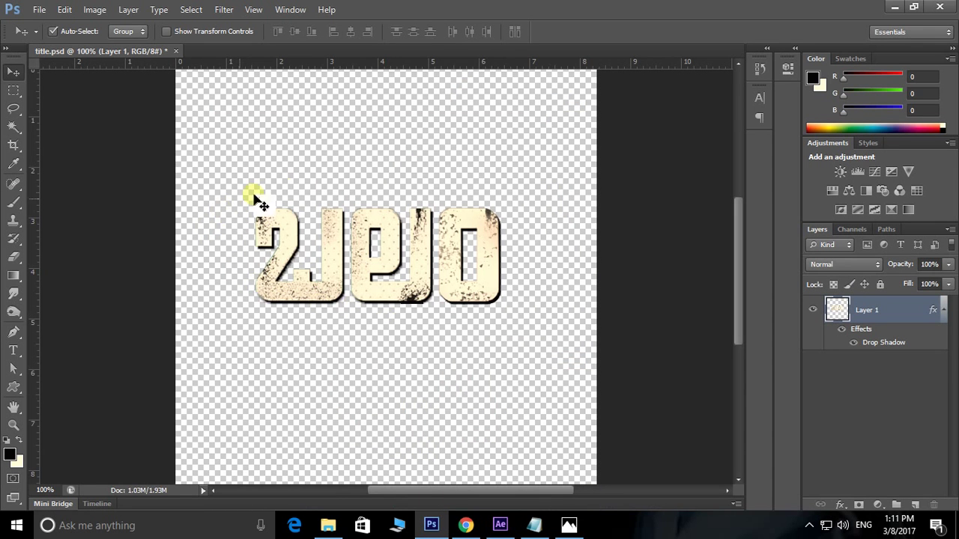
pyautogui.rightClick(463, 297)
pyautogui.click(473, 424)
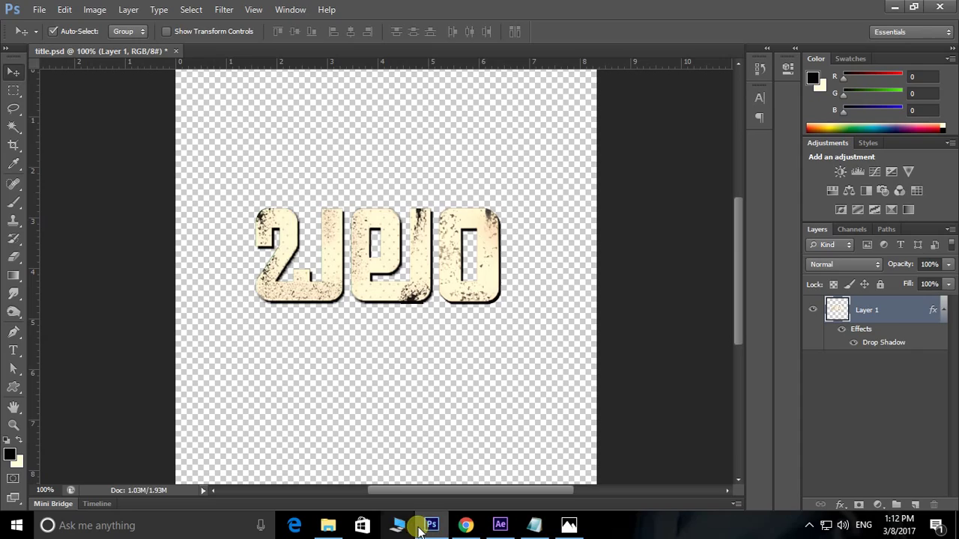
pyautogui.click(569, 525)
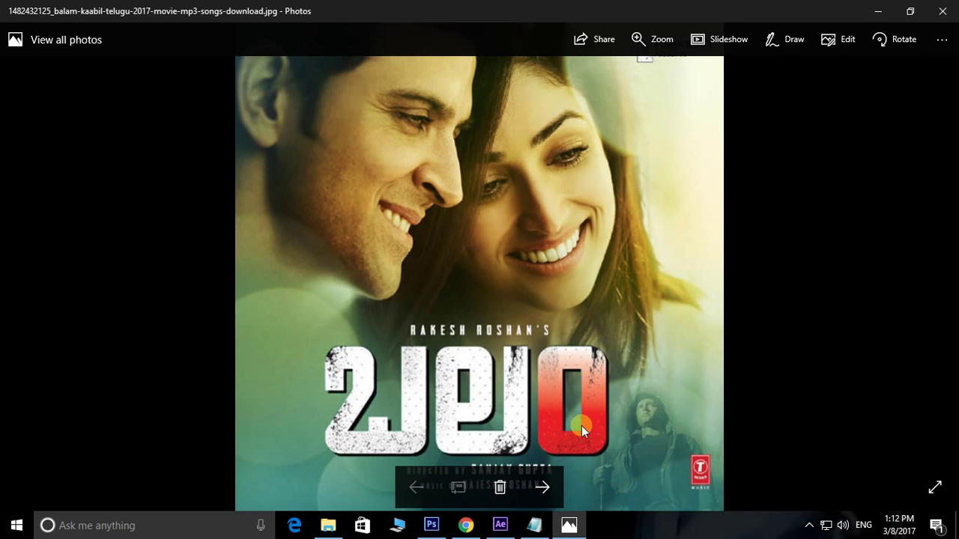
pyautogui.click(433, 517)
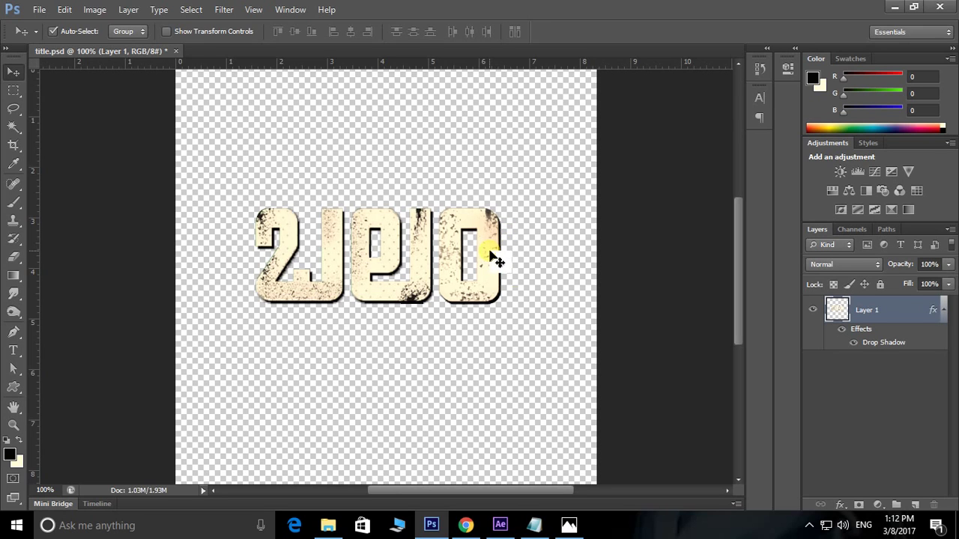
# - Switch to After Effects and create Comp 1 at 823 x 444 px, 25 fps and 20 seconds long
pyautogui.click(502, 525)
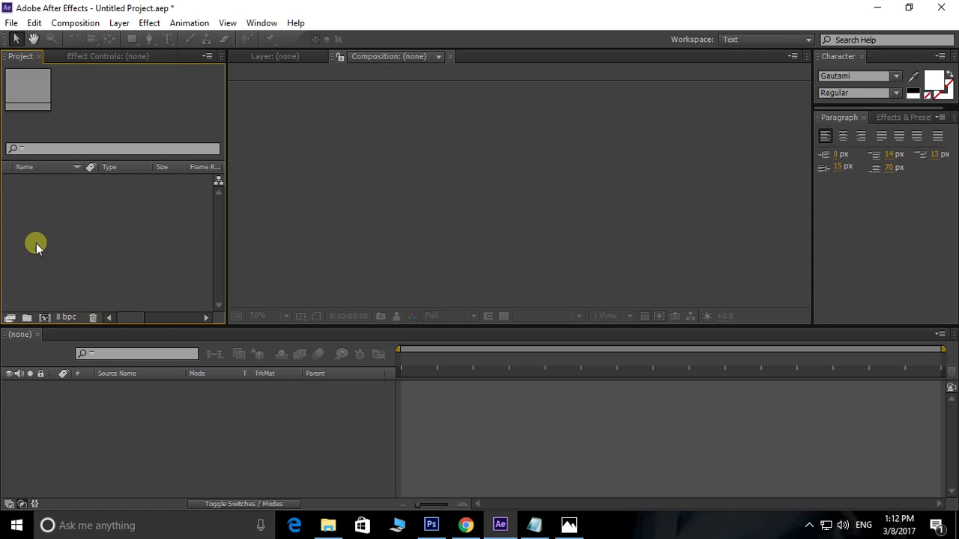
pyautogui.click(43, 316)
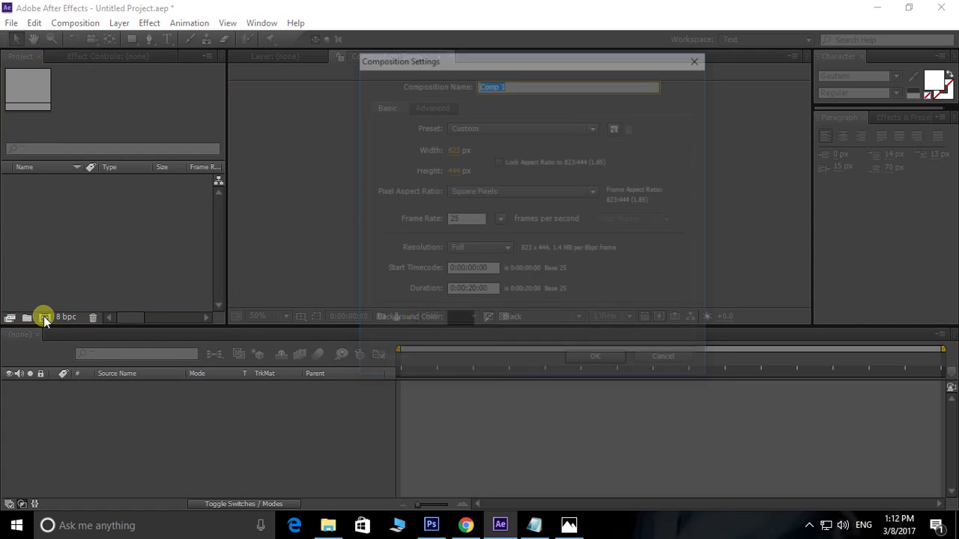
pyautogui.click(599, 362)
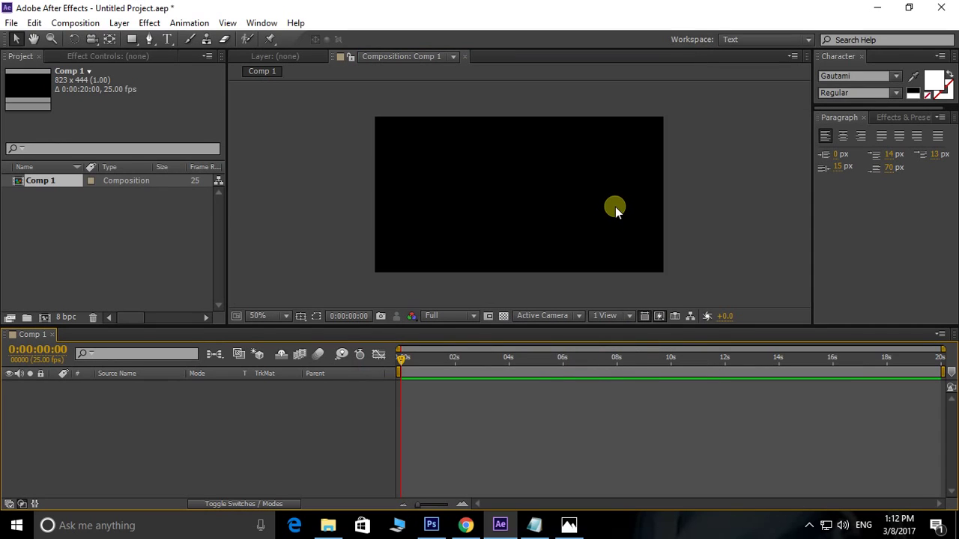
# - Import title.psd from the Balam folder as a composition with its layers
pyautogui.doubleClick(115, 238)
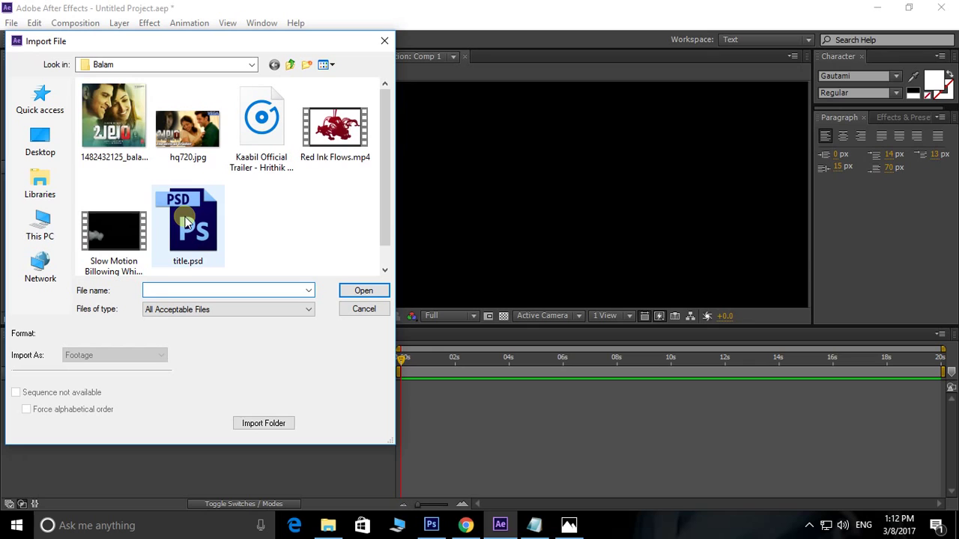
pyautogui.click(187, 222)
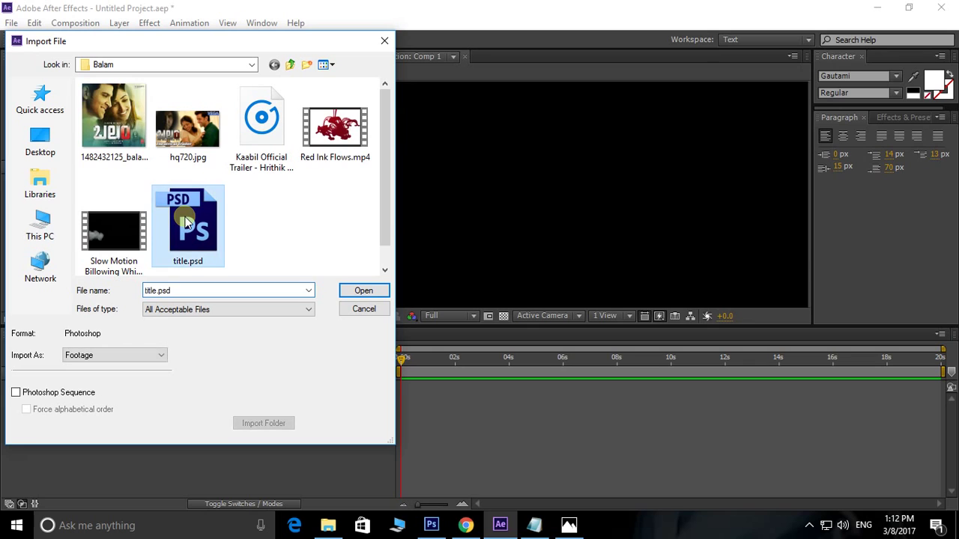
pyautogui.click(364, 290)
pyautogui.click(455, 285)
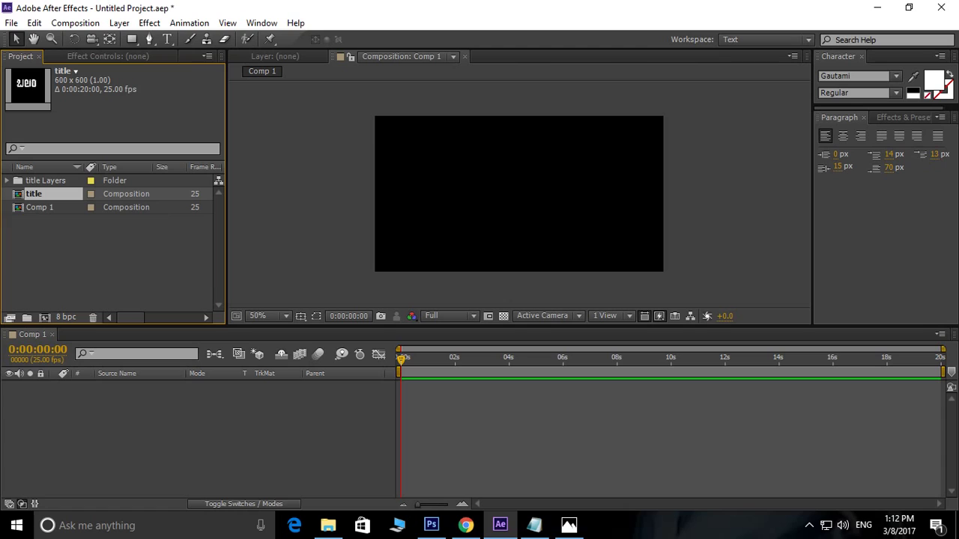
# - Place the Photoshop layer from the title Layers folder centred in Comp 1
pyautogui.click(7, 180)
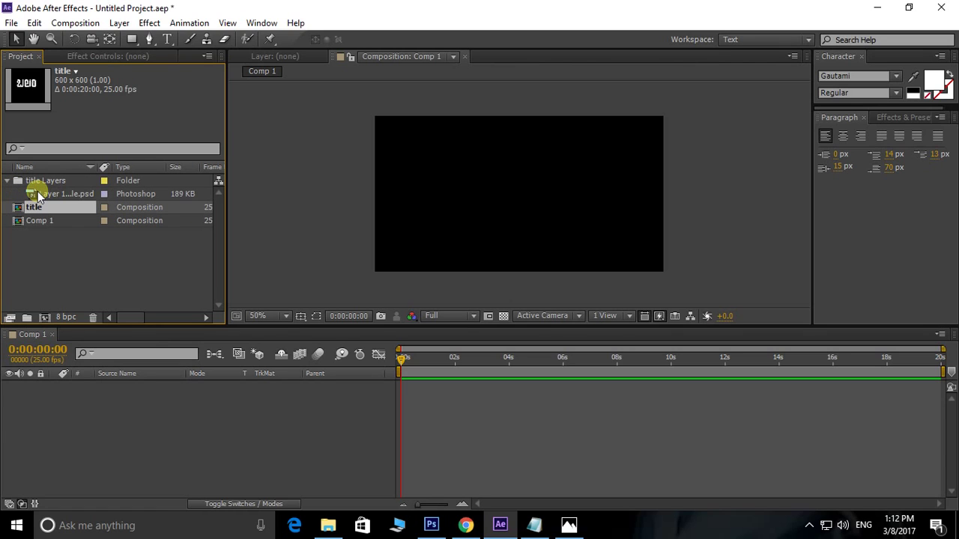
pyautogui.click(37, 194)
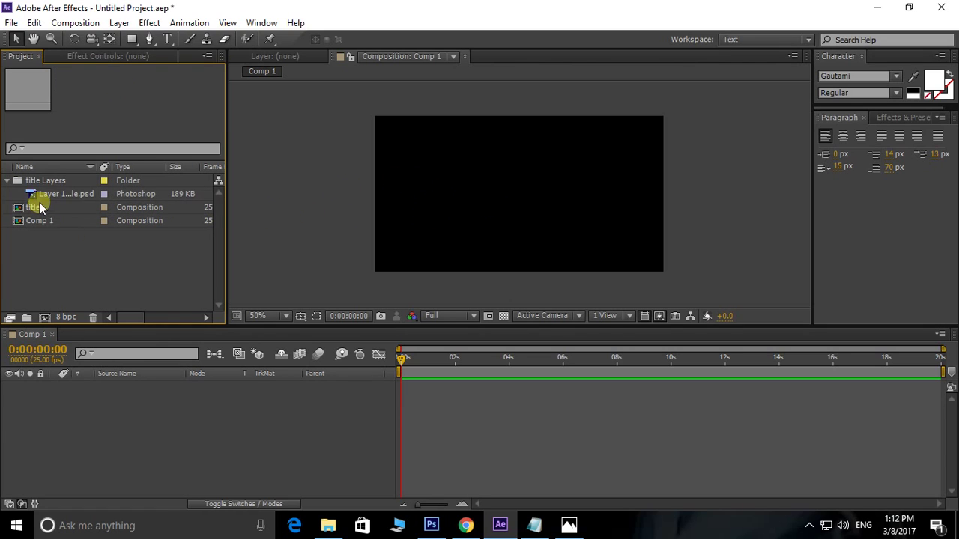
pyautogui.moveTo(30, 195); pyautogui.dragTo(524, 206)
pyautogui.scroll(2, 546, 214)
pyautogui.moveTo(485, 233); pyautogui.dragTo(515, 219)
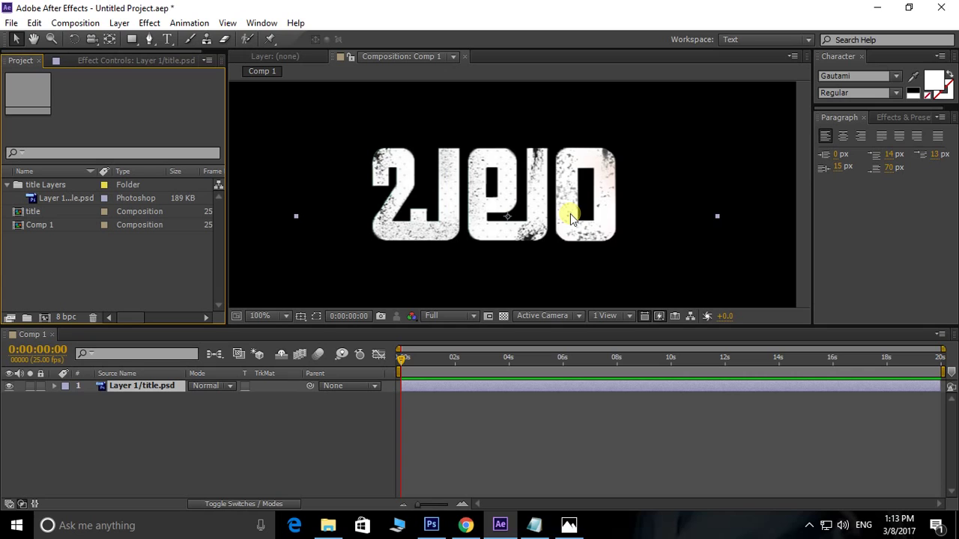
# - Import Red Ink Flows.mp4 and place it centred above the title layer in Comp 1
pyautogui.doubleClick(128, 266)
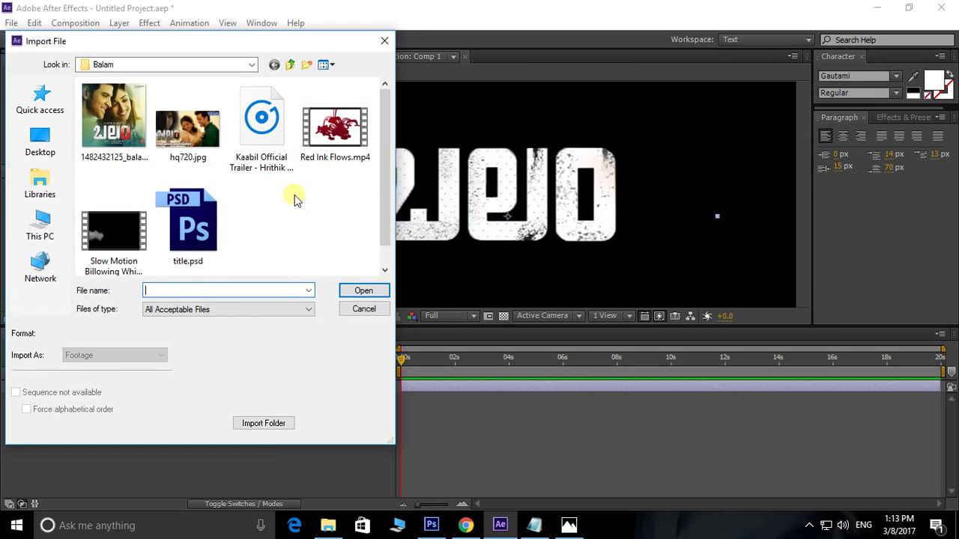
pyautogui.click(348, 135)
pyautogui.click(364, 291)
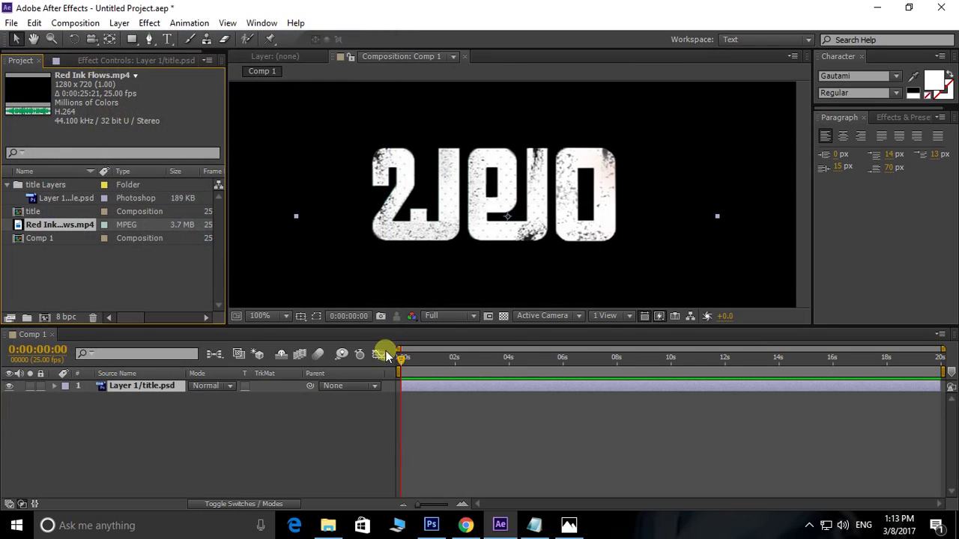
pyautogui.moveTo(18, 231)
pyautogui.mouseDown()
pyautogui.moveTo(427, 214)
pyautogui.moveTo(508, 225)
pyautogui.moveTo(500, 239)
pyautogui.mouseUp()
pyautogui.press(',')
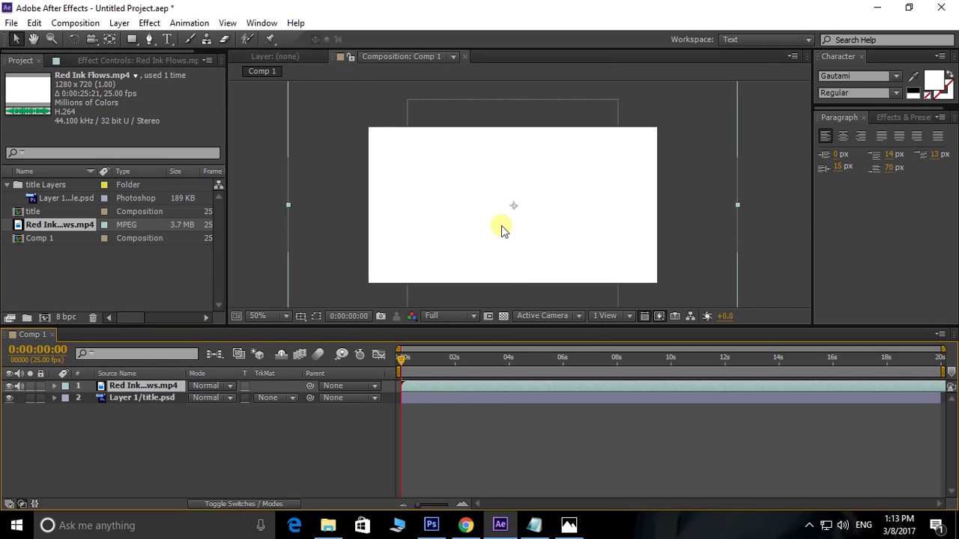
# - Play back the red ink footage from about 2 seconds to examine how the ink spreads
pyautogui.click(477, 358)
pyautogui.press('space')
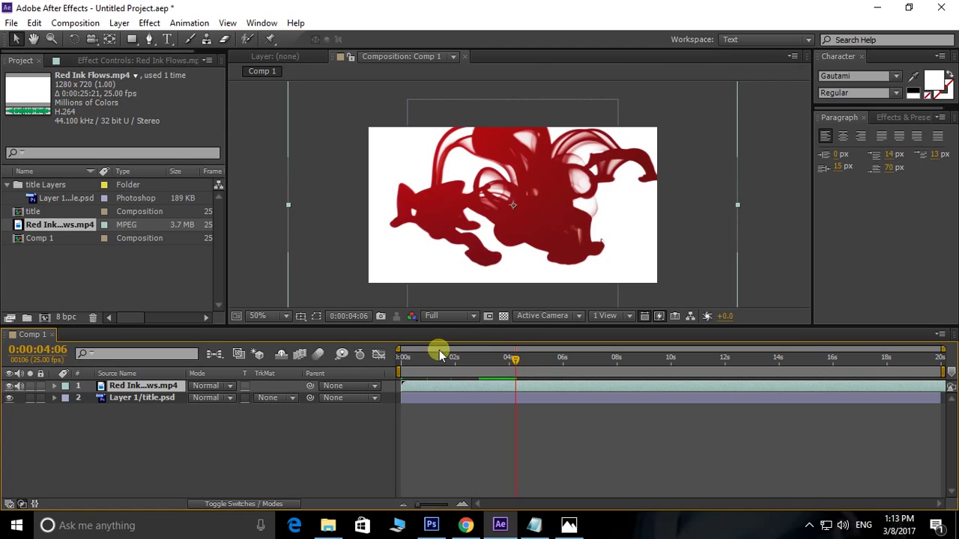
pyautogui.moveTo(448, 358); pyautogui.dragTo(461, 359)
pyautogui.press('space')
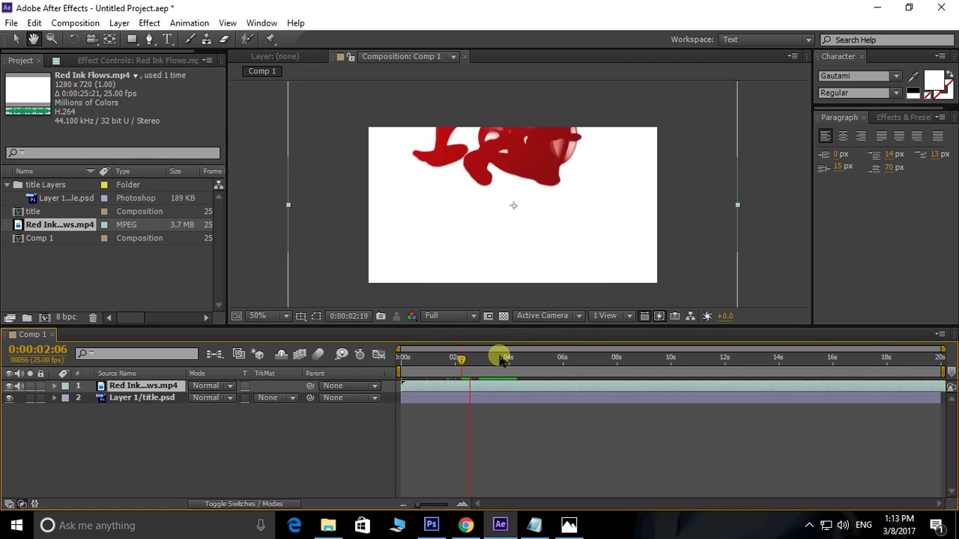
pyautogui.press('space')
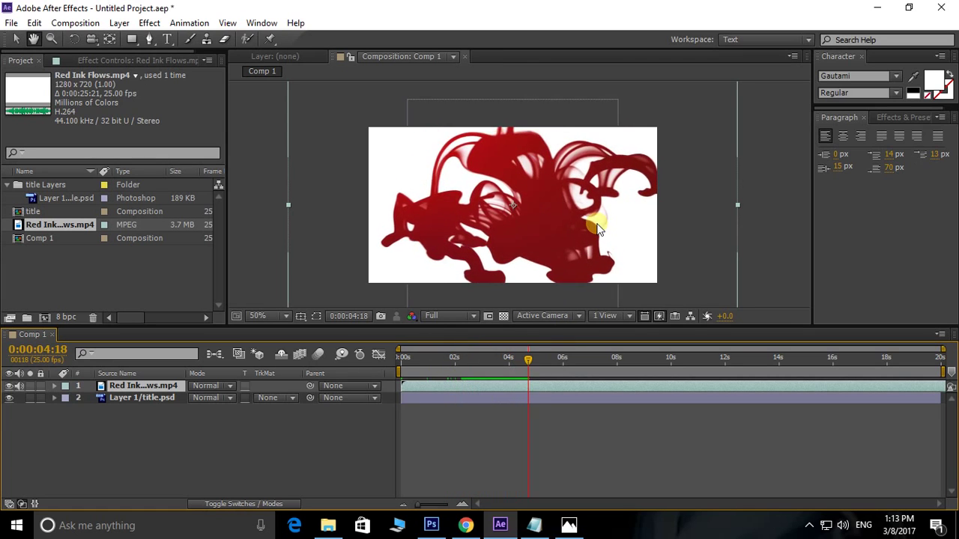
# - Scale the Red Ink Flows clip down proportionally so it covers only the middle of the title
pyautogui.press(',')
pyautogui.moveTo(630, 138)
pyautogui.mouseDown()
pyautogui.moveTo(614, 156)
pyautogui.moveTo(579, 158)
pyautogui.moveTo(479, 221)
pyautogui.moveTo(525, 176)
pyautogui.moveTo(535, 180)
pyautogui.moveTo(461, 178)
pyautogui.mouseUp()
pyautogui.press('/')
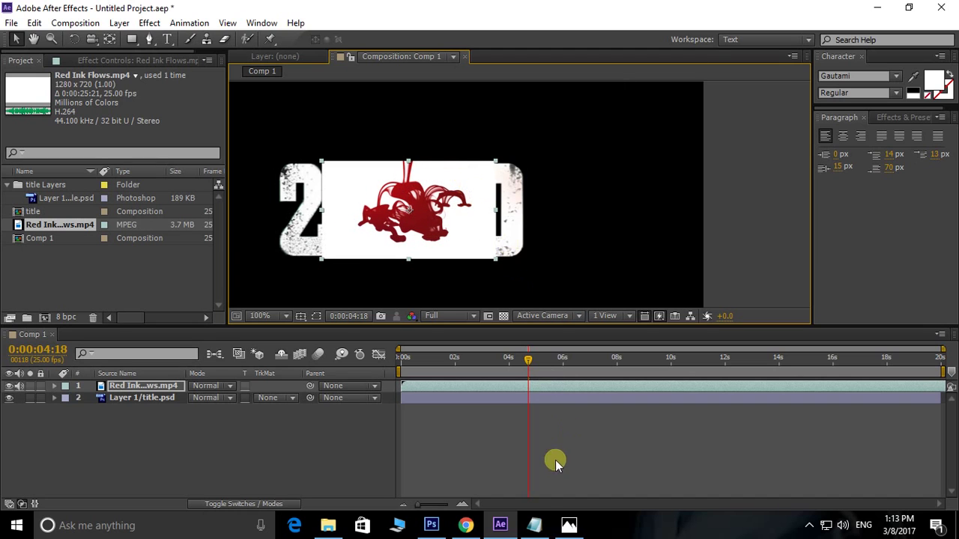
# - Replay the trailer in Chrome from 2:09 to study how red ink fills the title's last letter
pyautogui.click(466, 525)
pyautogui.click(475, 366)
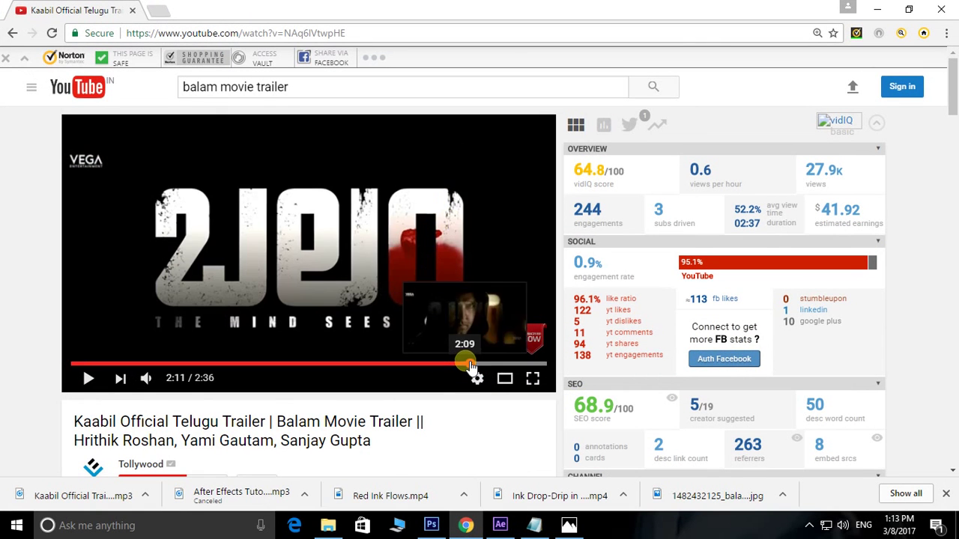
pyautogui.click(468, 366)
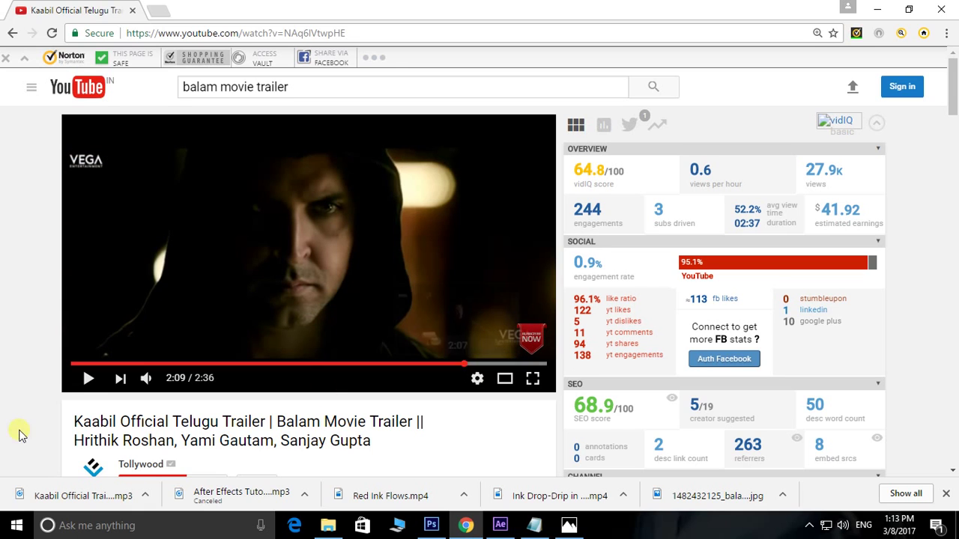
pyautogui.click(85, 379)
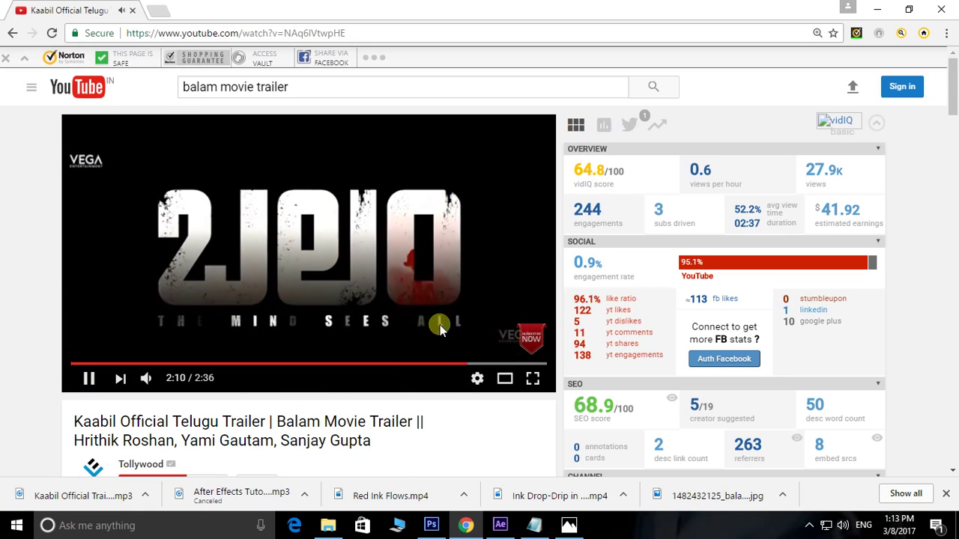
# - Switch back to After Effects and set the Red Ink Flows layer's rotation to 180°
pyautogui.click(500, 526)
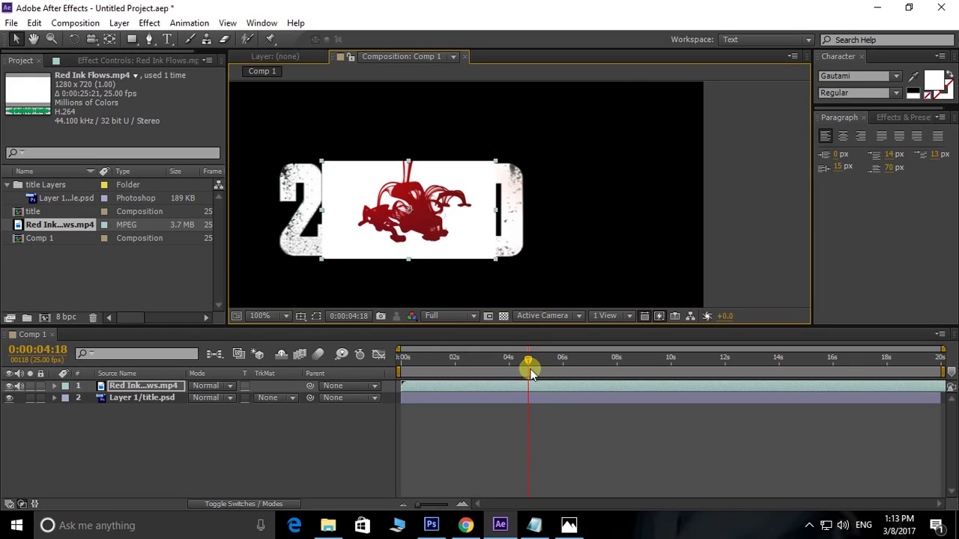
pyautogui.scroll(1, 478, 227)
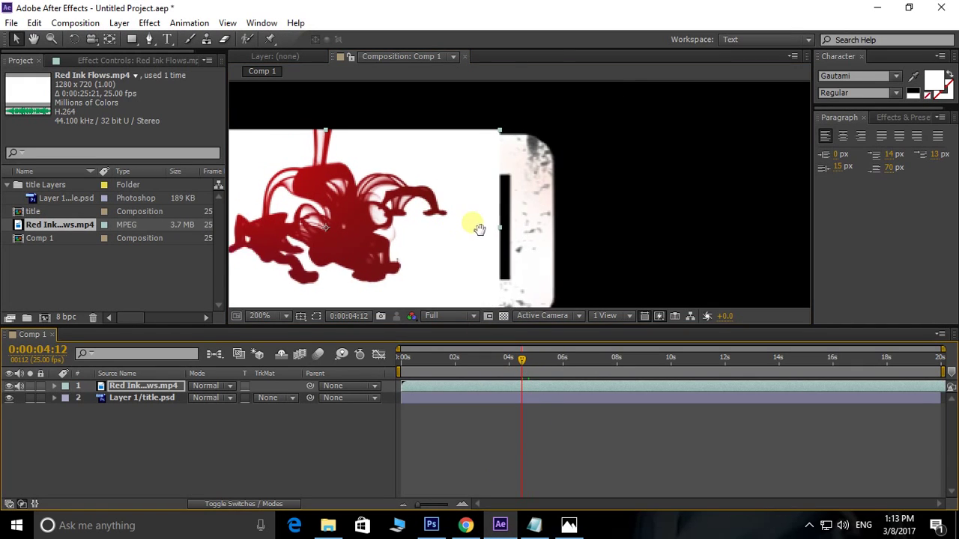
pyautogui.click(131, 387)
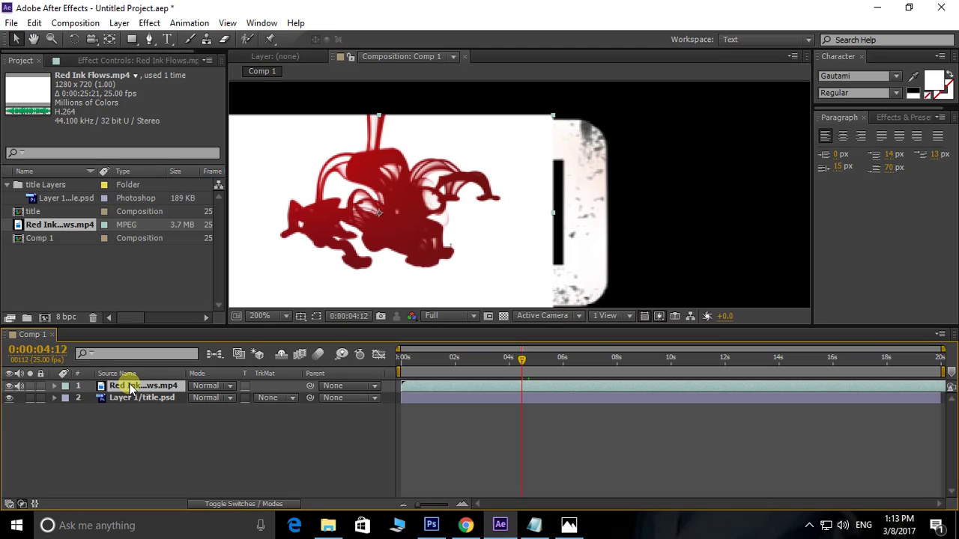
pyautogui.press('r')
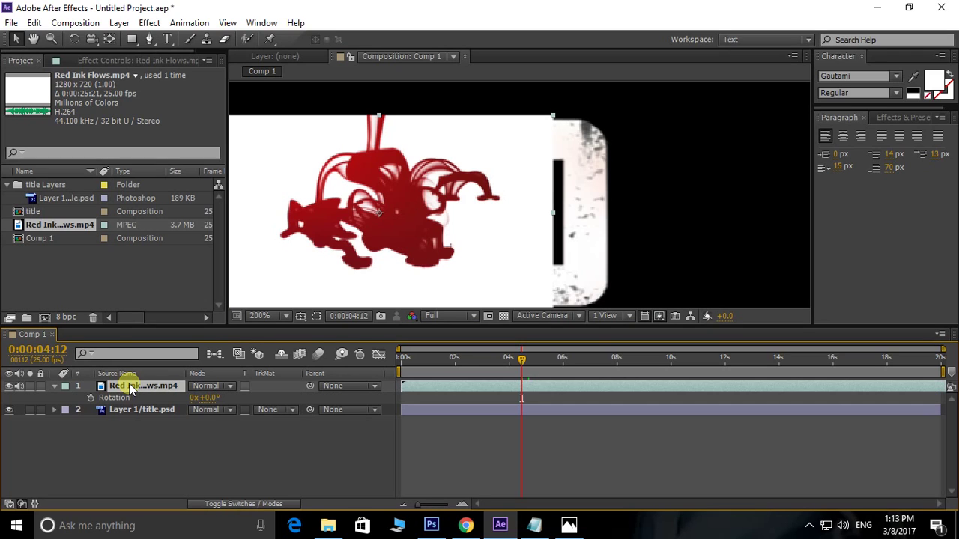
pyautogui.click(212, 398)
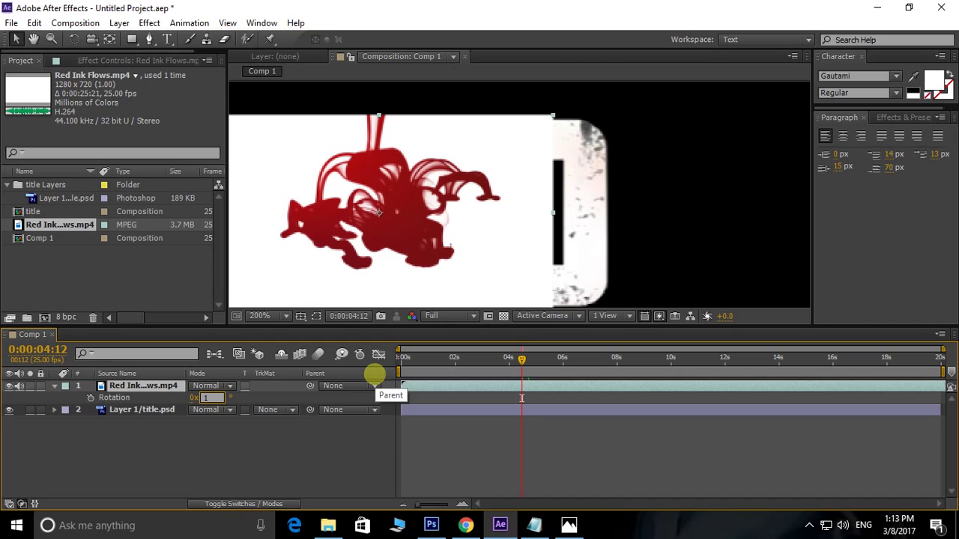
pyautogui.press('Return')
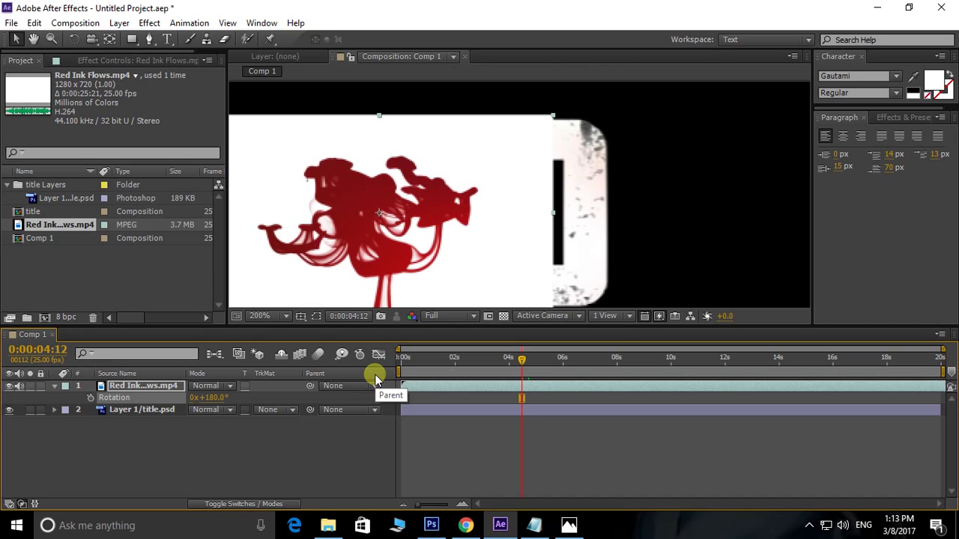
# - Move the Red Ink Flows layer over the title's last letter
pyautogui.moveTo(592, 267); pyautogui.dragTo(493, 285)
pyautogui.scroll(-1, 493, 285)
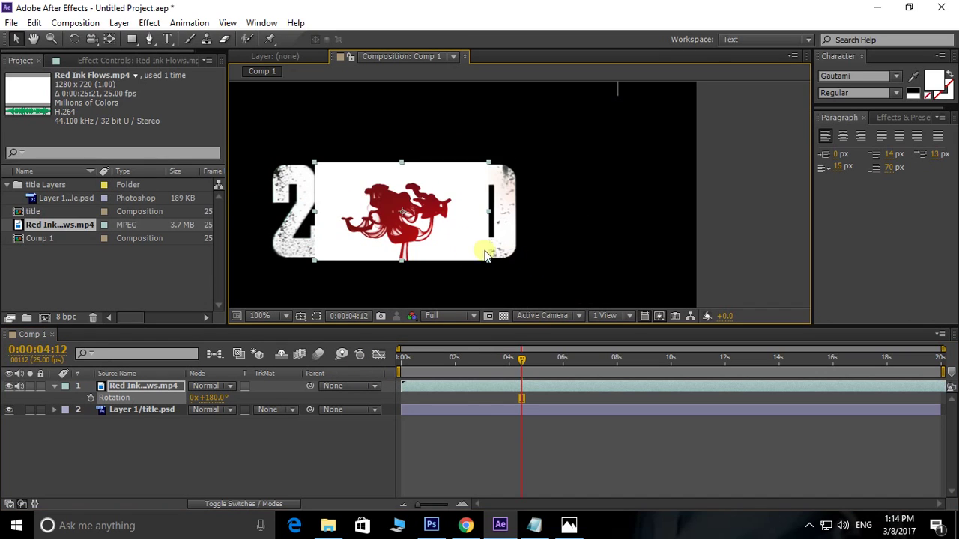
pyautogui.moveTo(488, 252)
pyautogui.mouseDown()
pyautogui.moveTo(507, 235)
pyautogui.moveTo(545, 238)
pyautogui.moveTo(529, 184)
pyautogui.mouseUp()
pyautogui.press('.')
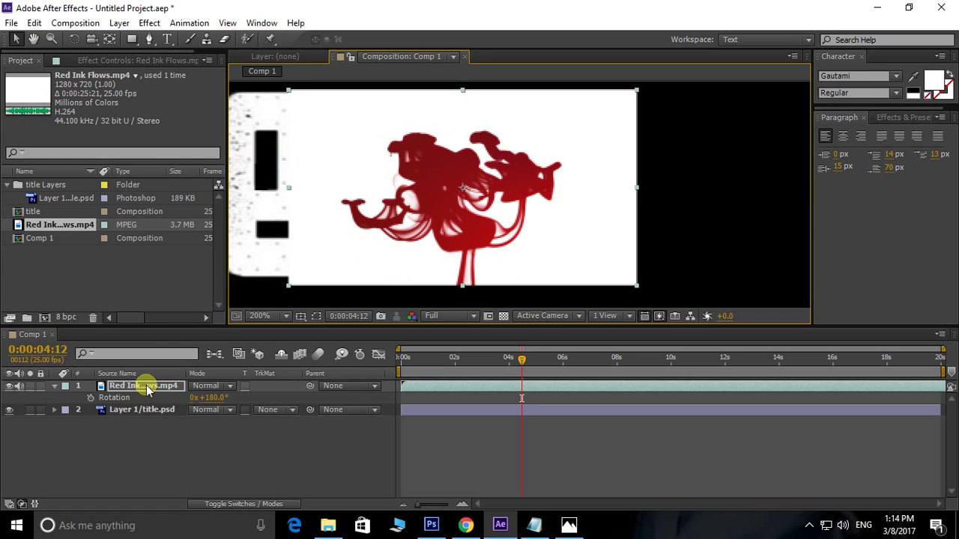
# - Set the Red Ink Flows layer's opacity to 50% and narrow the layer horizontally to align the ink with the last letter
pyautogui.click(146, 389)
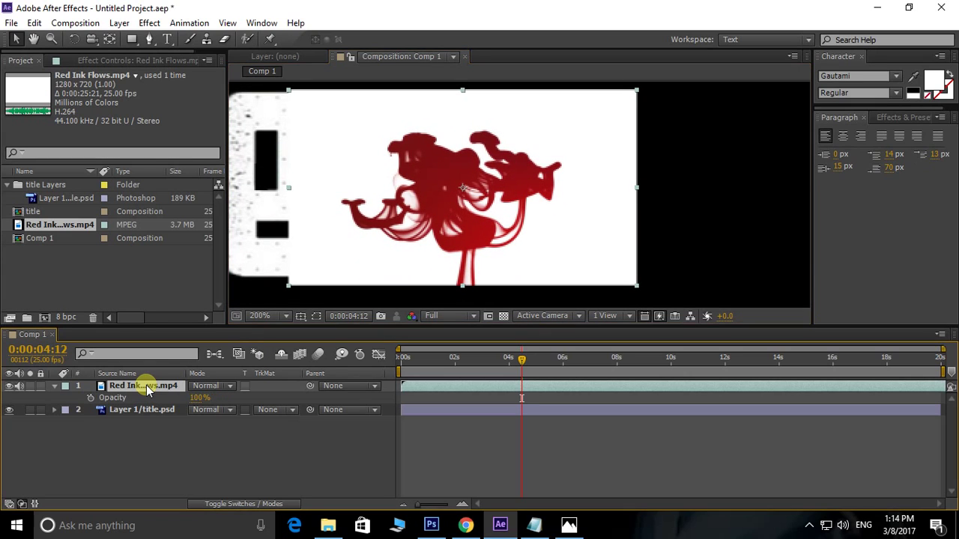
pyautogui.click(199, 397)
pyautogui.write('50')
pyautogui.press('Return')
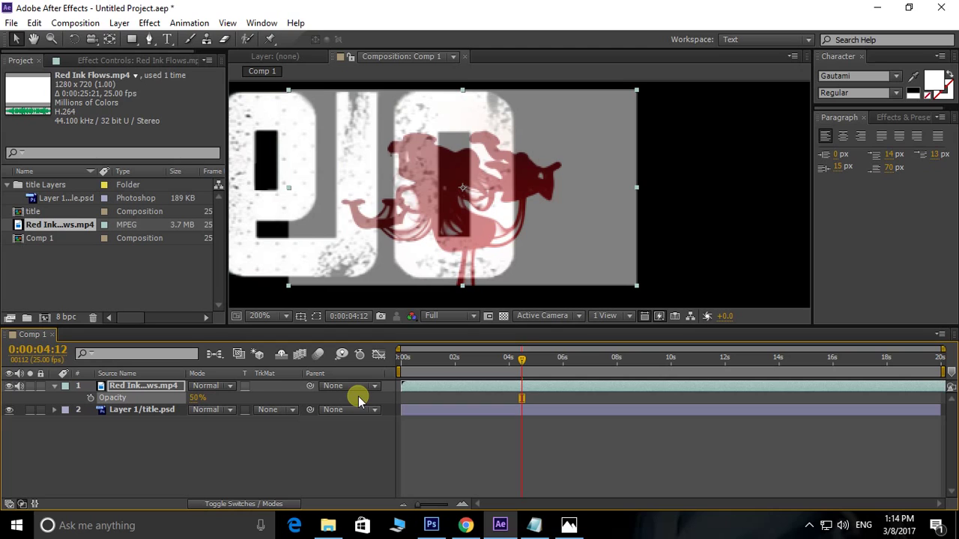
pyautogui.moveTo(501, 269)
pyautogui.mouseDown()
pyautogui.moveTo(468, 299)
pyautogui.moveTo(516, 257)
pyautogui.moveTo(499, 271)
pyautogui.moveTo(484, 258)
pyautogui.mouseUp()
pyautogui.moveTo(611, 197); pyautogui.dragTo(583, 191)
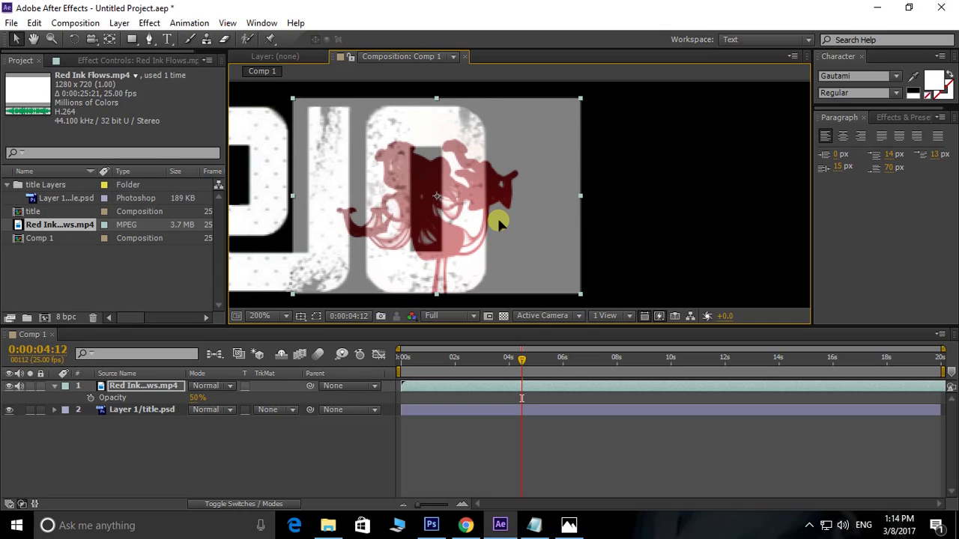
# - Preview the ink over the last letter from the start, and set the layer's opacity back to 100%
pyautogui.press('space')
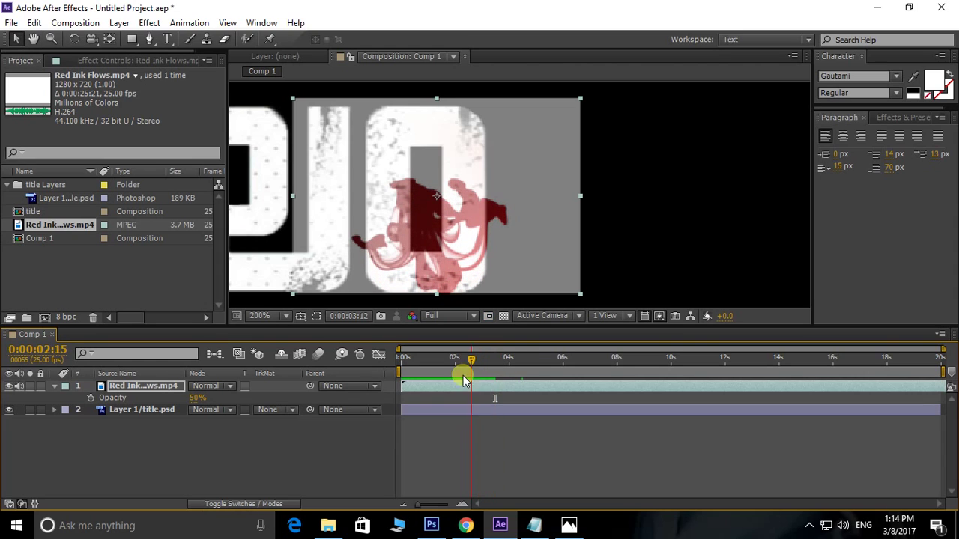
pyautogui.press('space')
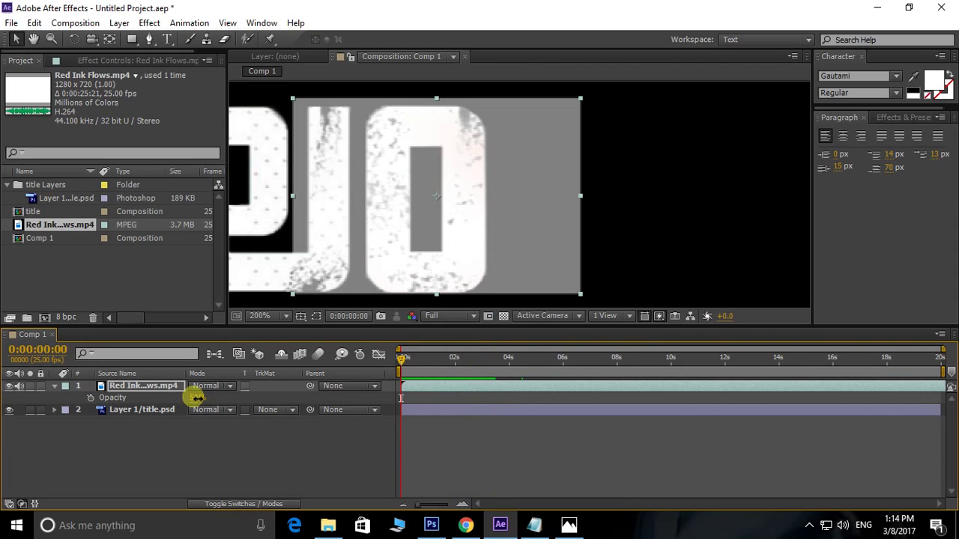
pyautogui.moveTo(196, 398); pyautogui.dragTo(417, 398)
pyautogui.scroll(-2, 480, 203)
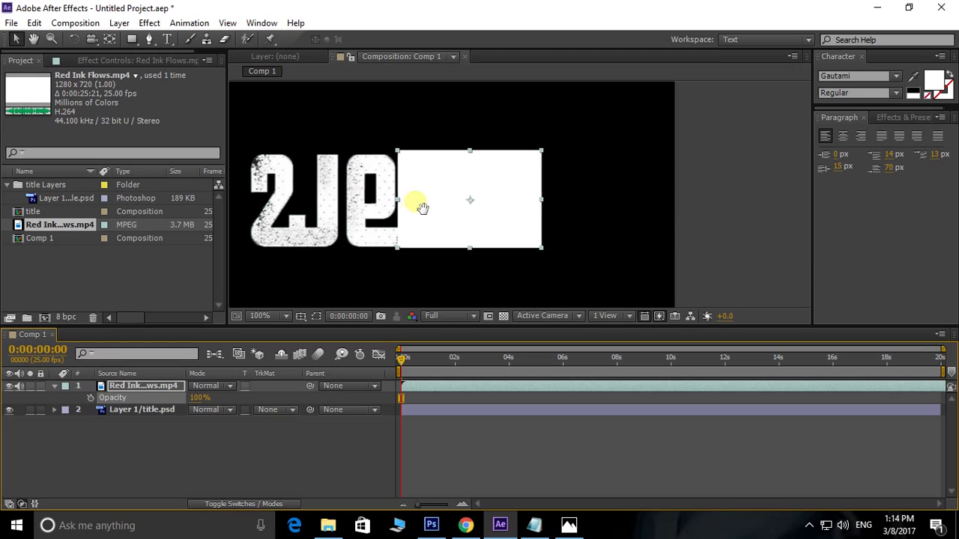
pyautogui.moveTo(422, 208); pyautogui.dragTo(421, 207)
# - Pre-compose the Red Ink Flows layer as Red Ink Flows.mp4 Comp 1, leaving all attributes in Comp 1
pyautogui.rightClick(144, 388)
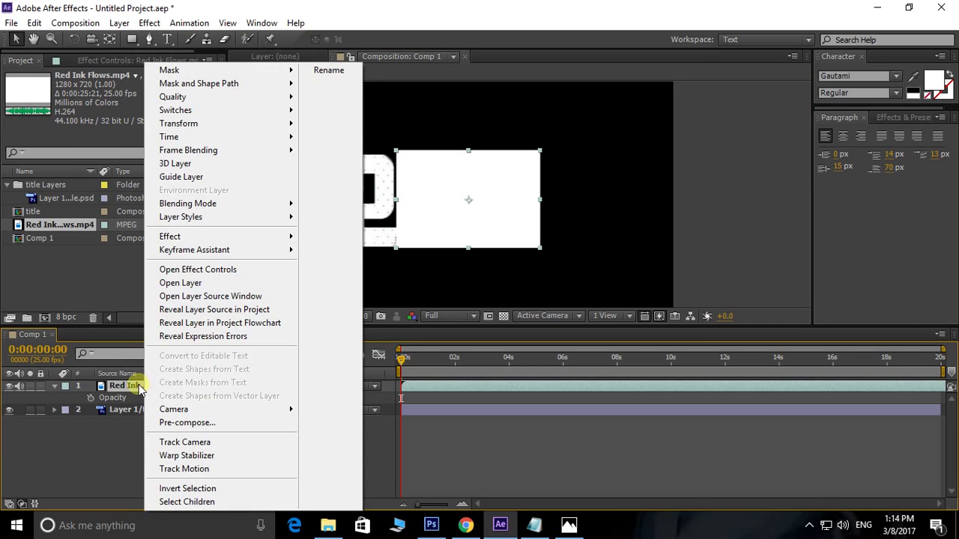
pyautogui.click(126, 386)
pyautogui.rightClick(134, 387)
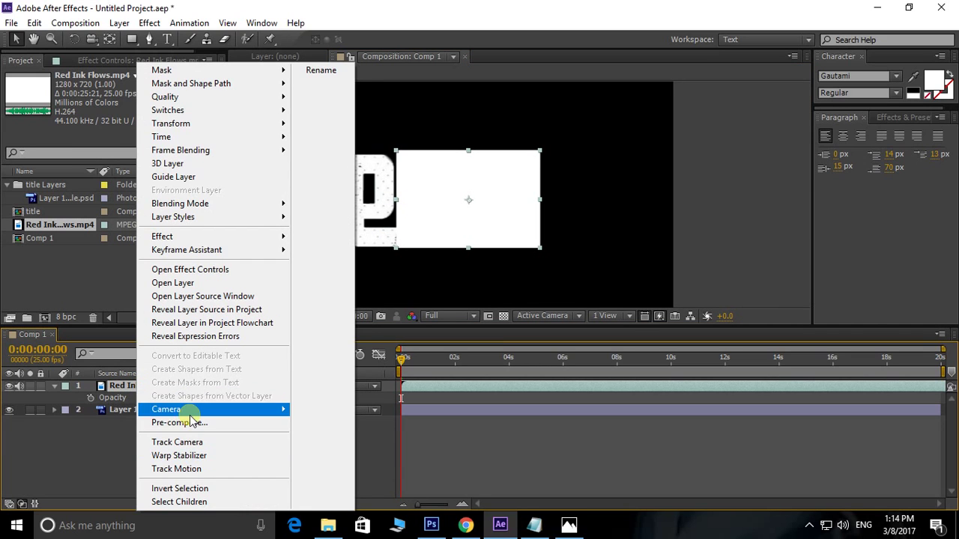
pyautogui.click(189, 424)
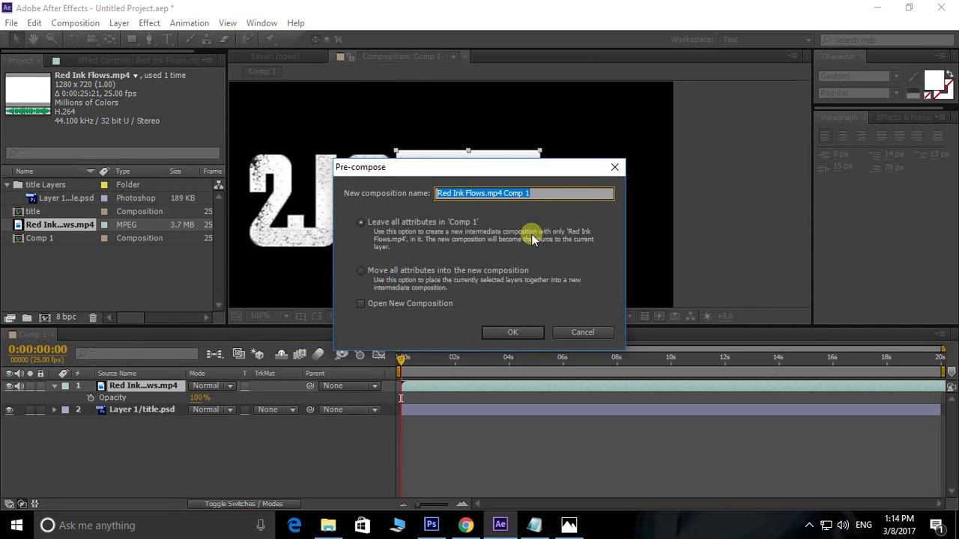
pyautogui.click(511, 331)
pyautogui.moveTo(550, 225); pyautogui.dragTo(543, 240)
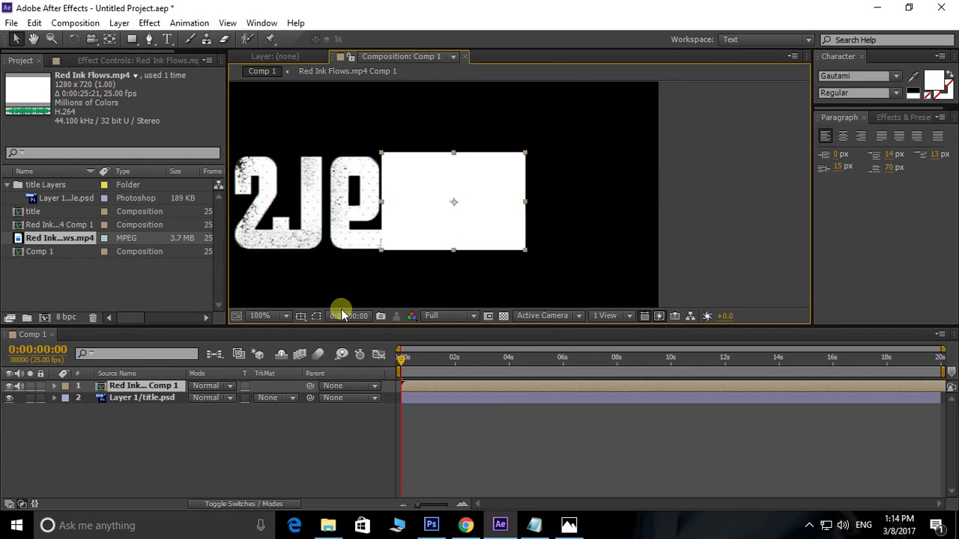
# - Play back the ink inside the Red Ink Flows pre-composition and compare it with its placement over the title in Comp 1
pyautogui.doubleClick(164, 389)
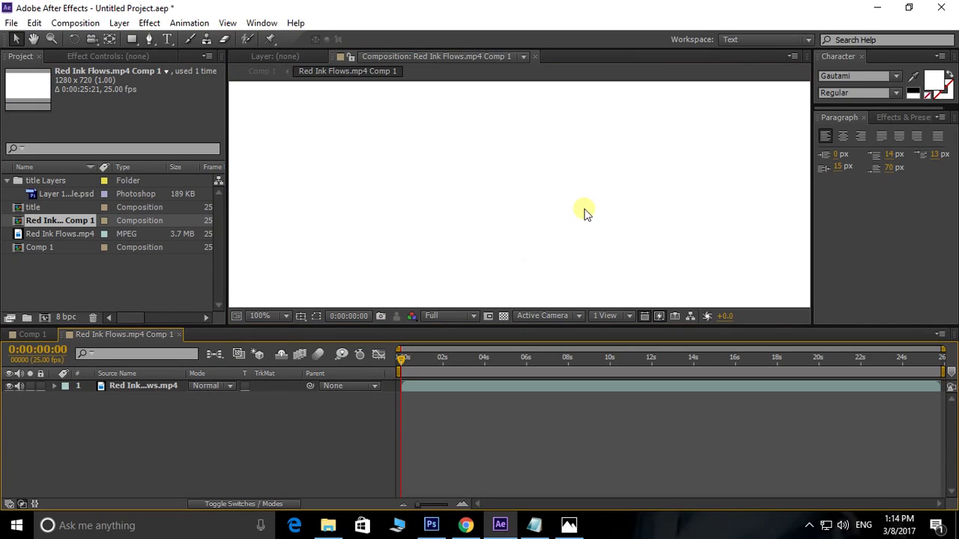
pyautogui.scroll(-4, 583, 209)
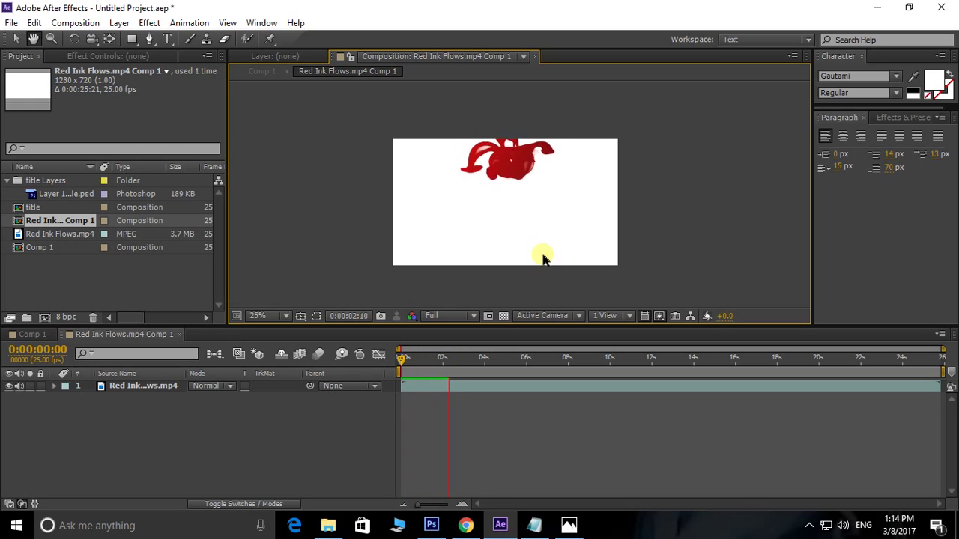
pyautogui.click(524, 188)
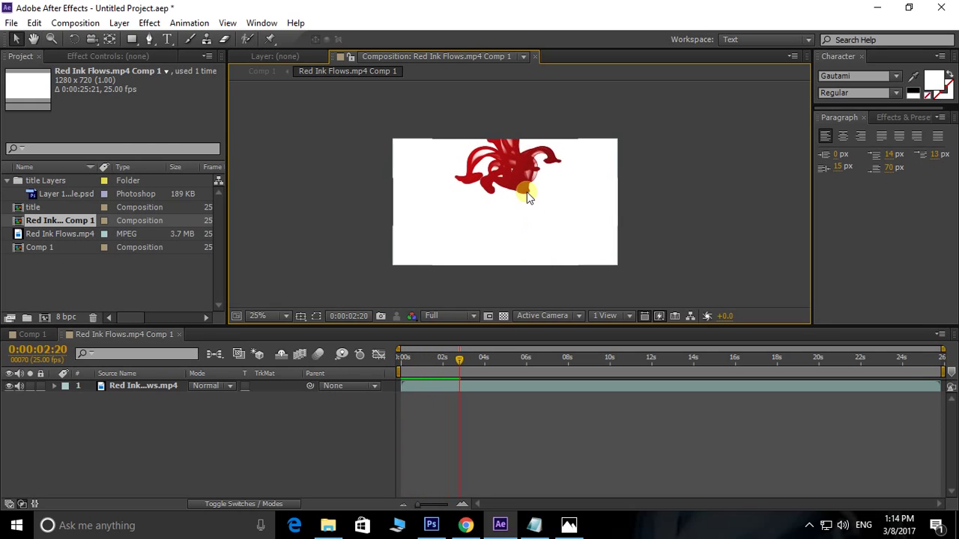
pyautogui.click(18, 335)
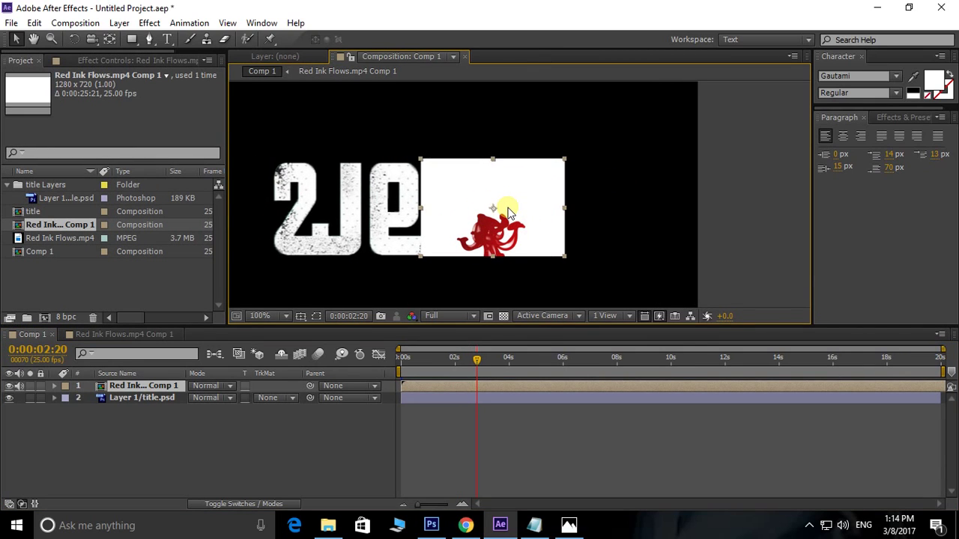
pyautogui.doubleClick(135, 386)
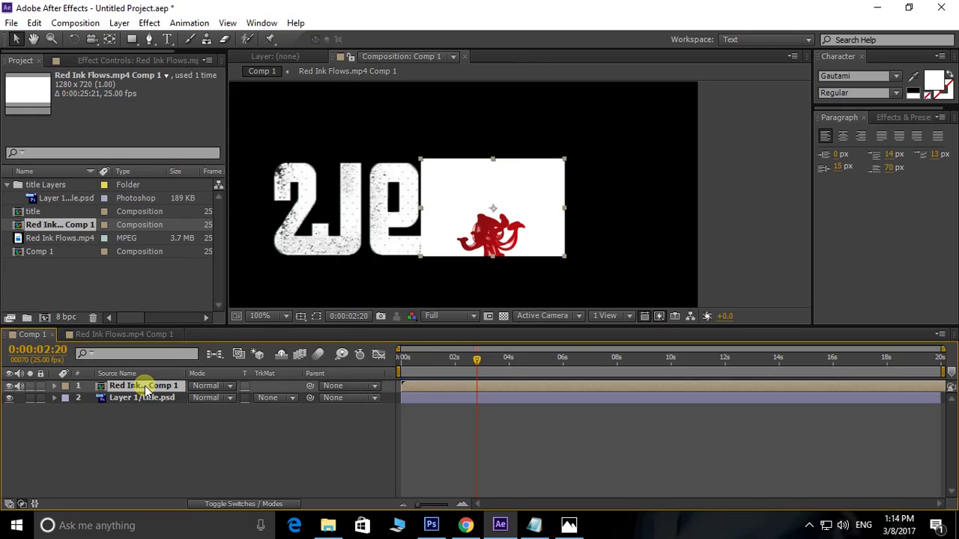
pyautogui.click(41, 334)
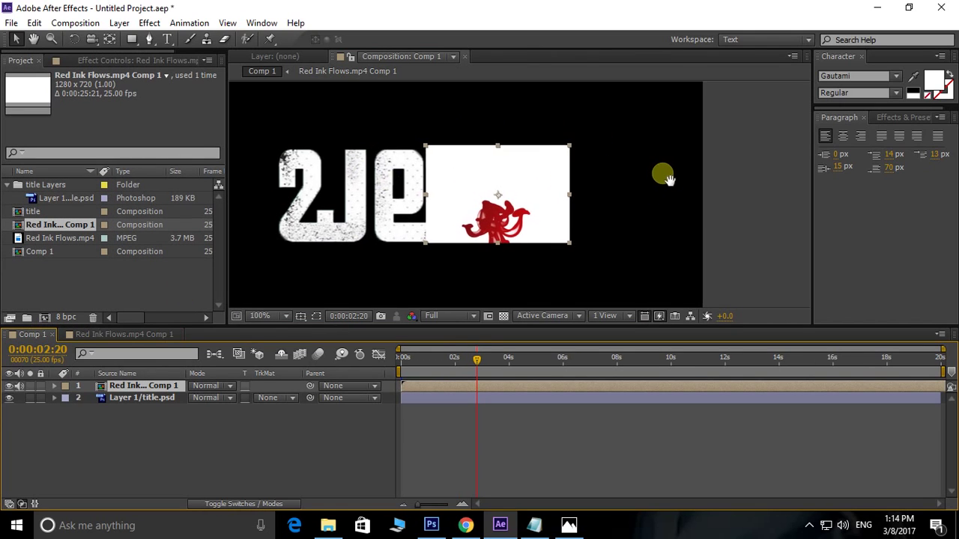
pyautogui.moveTo(658, 188); pyautogui.dragTo(662, 200)
pyautogui.moveTo(531, 160); pyautogui.dragTo(543, 164)
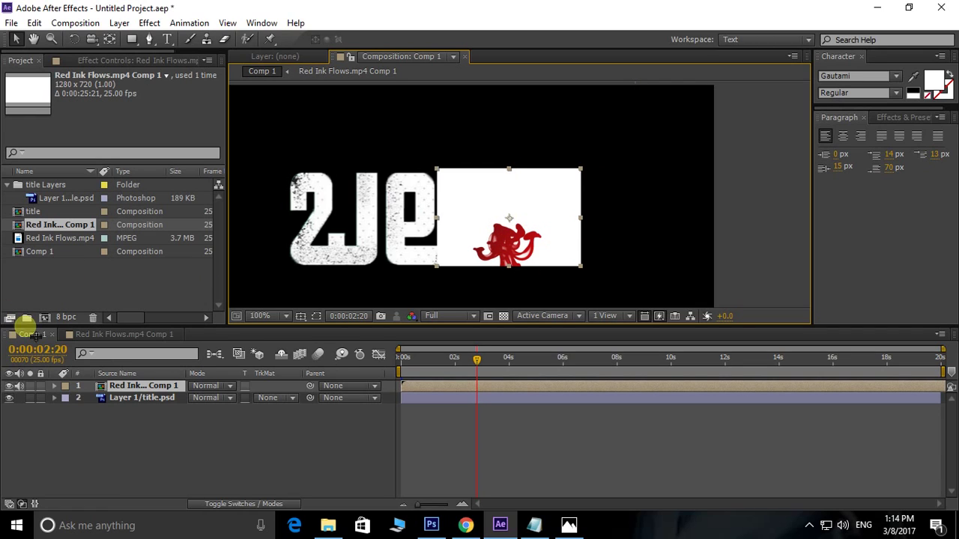
# - Open the Red Ink Flows.mp4 Comp 1 pre-composition for editing
pyautogui.doubleClick(126, 385)
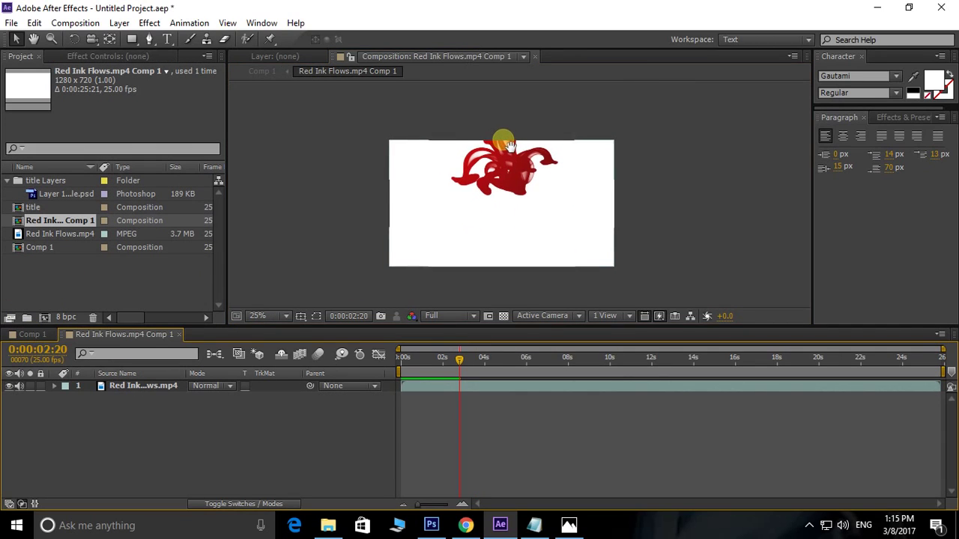
pyautogui.moveTo(442, 153); pyautogui.dragTo(440, 156)
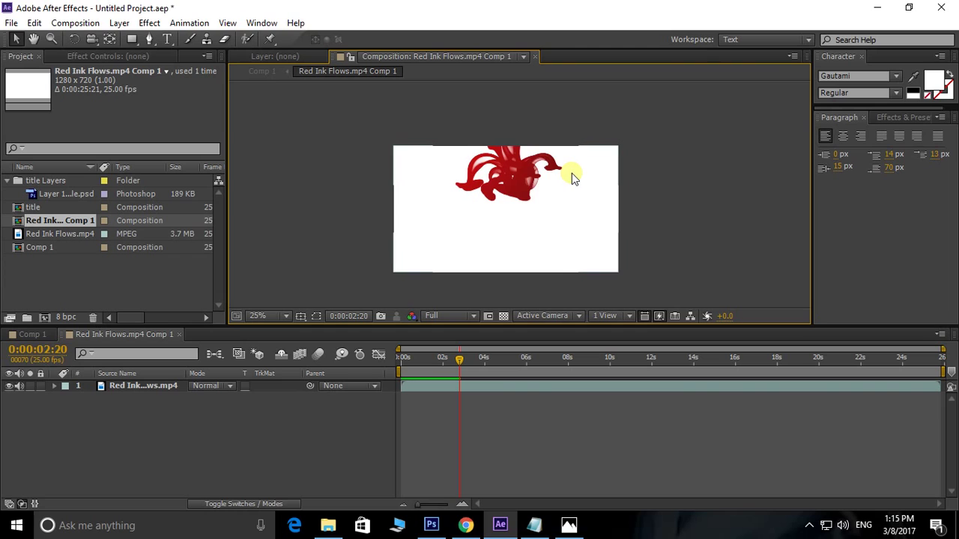
pyautogui.moveTo(573, 177); pyautogui.dragTo(581, 170)
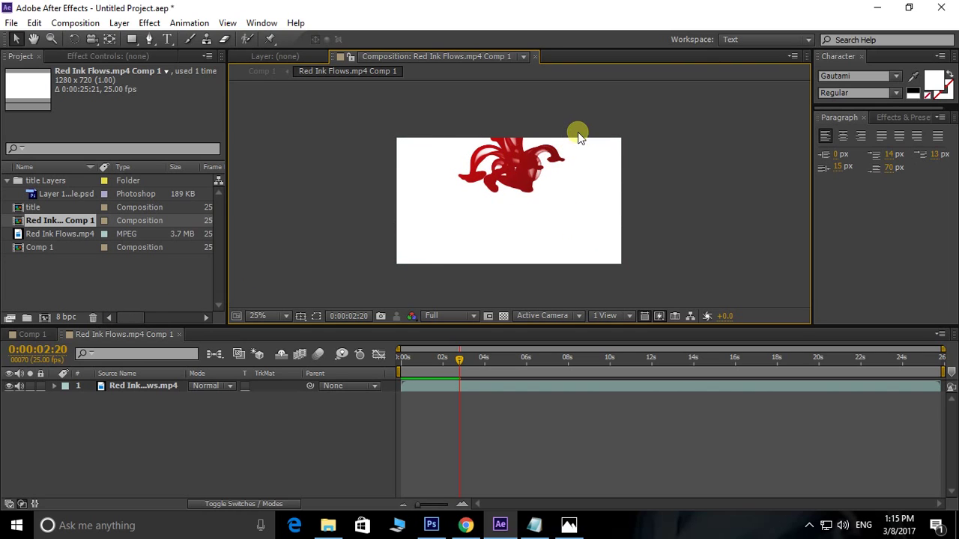
# - Switch to Chrome and replay the trailer from 2:10 to study how the red spreads through the last letter
pyautogui.click(466, 525)
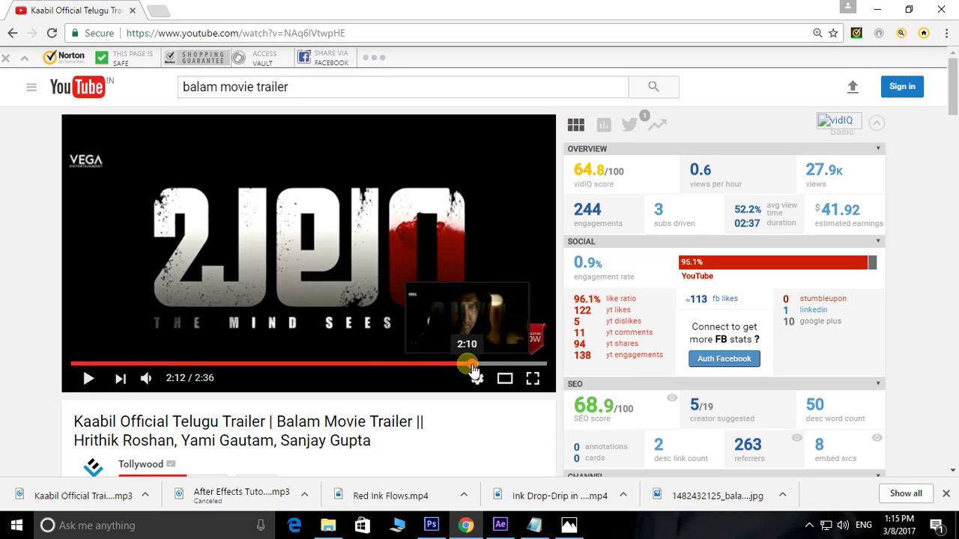
pyautogui.click(461, 355)
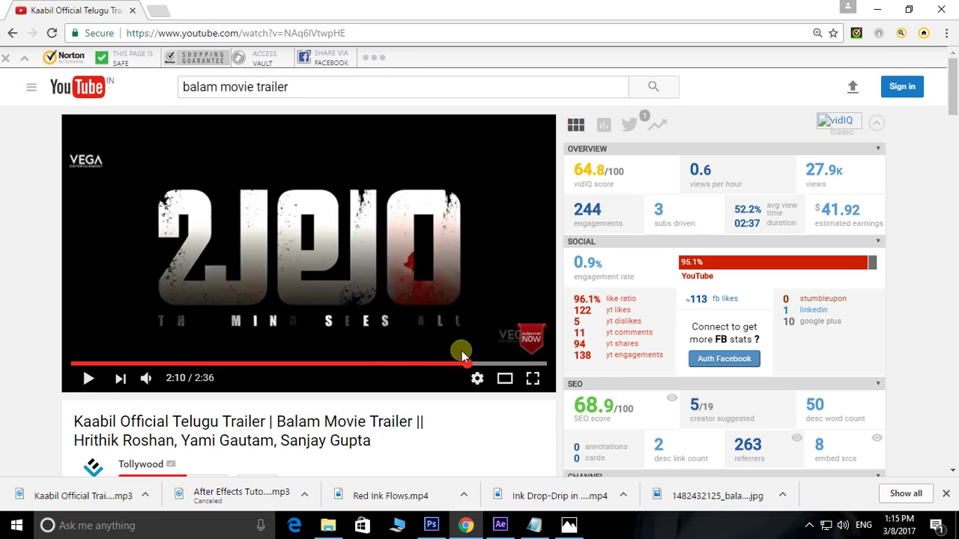
pyautogui.click(87, 378)
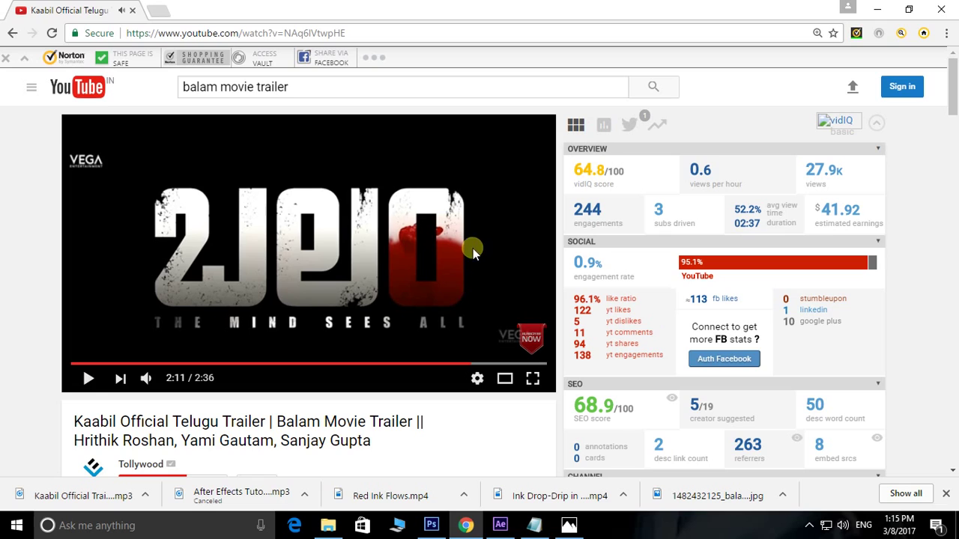
# - Switch back to After Effects and import the Slow Motion Billowing White Smoke Footage.mp4 clip from the Balam folder
pyautogui.click(500, 525)
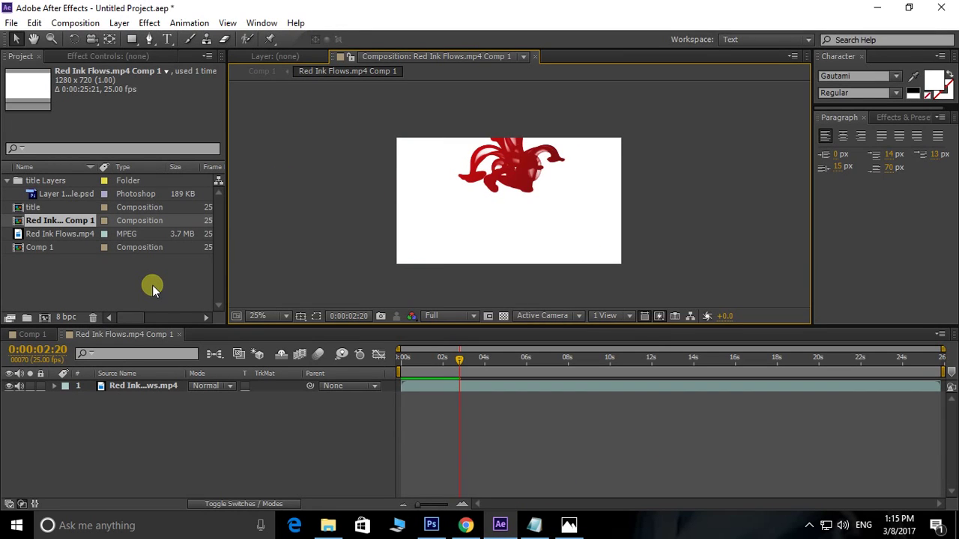
pyautogui.doubleClick(76, 281)
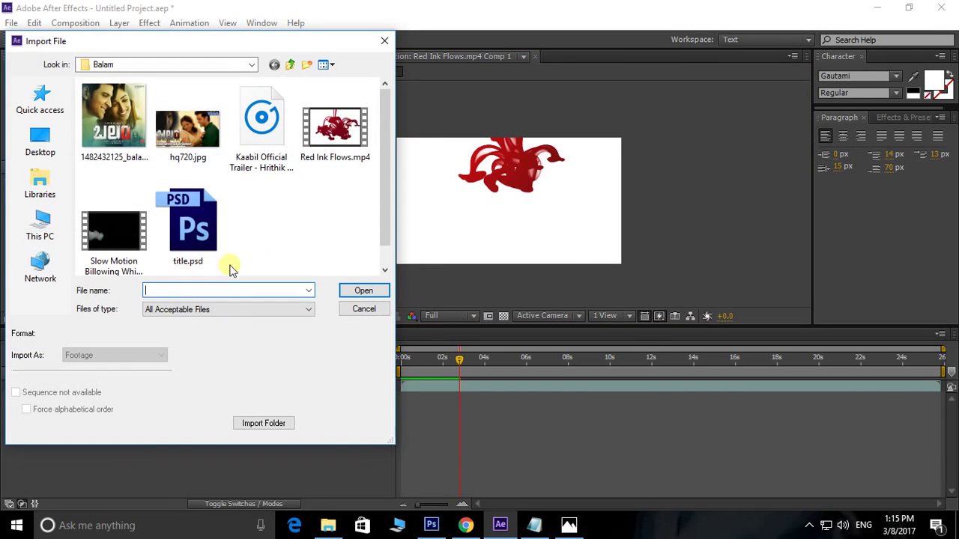
pyautogui.click(109, 238)
pyautogui.click(364, 292)
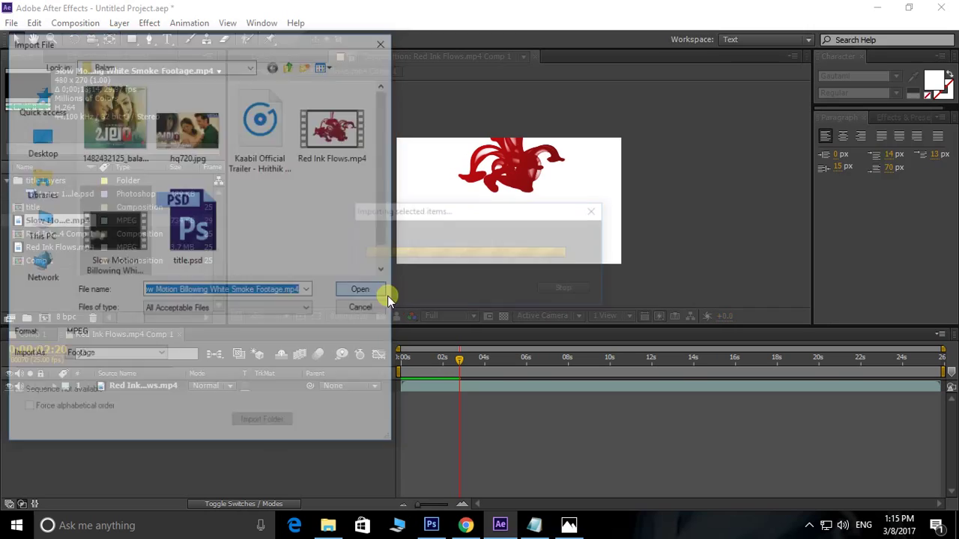
# - Place the smoke clip above the Red Ink Flows layer and scale it up to cover most of the frame
pyautogui.moveTo(19, 225); pyautogui.dragTo(510, 200)
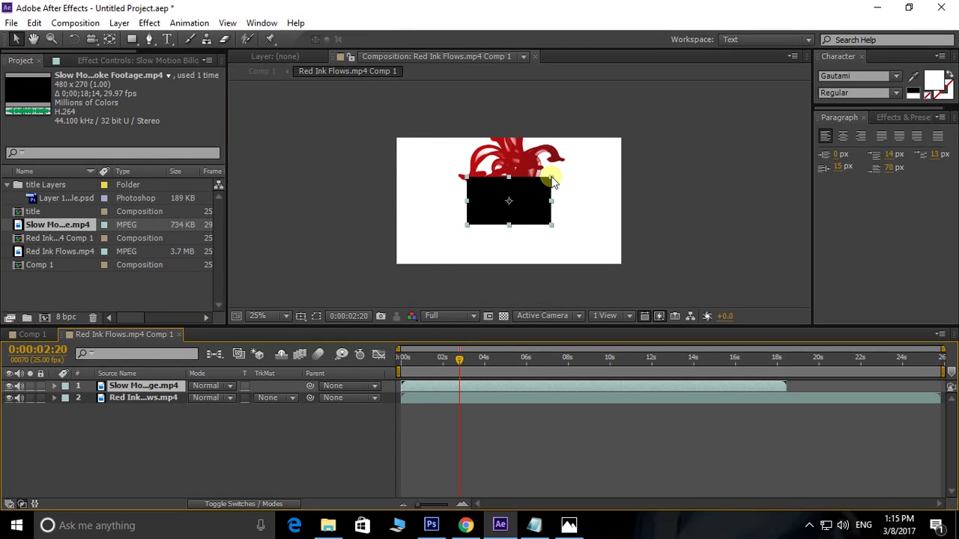
pyautogui.moveTo(551, 177); pyautogui.dragTo(607, 148)
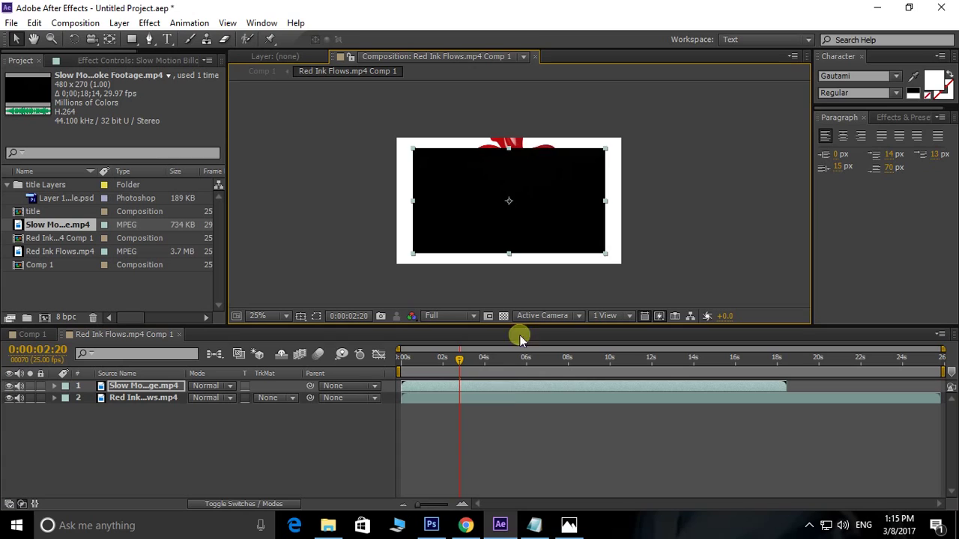
# - Scrub to 0:00:07:23 and examine the shape and spread of the white smoke up close
pyautogui.moveTo(480, 358); pyautogui.dragTo(547, 355)
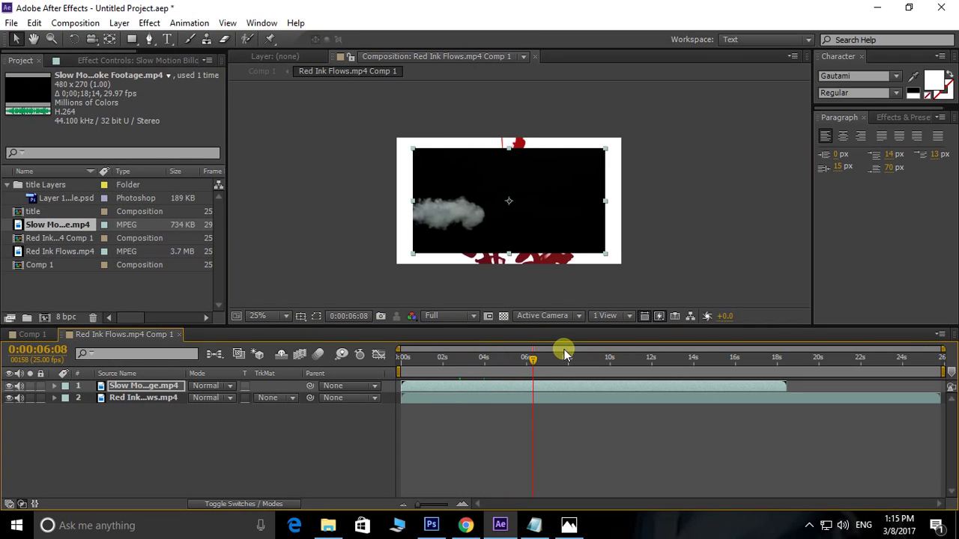
pyautogui.click(567, 358)
pyautogui.click(529, 209)
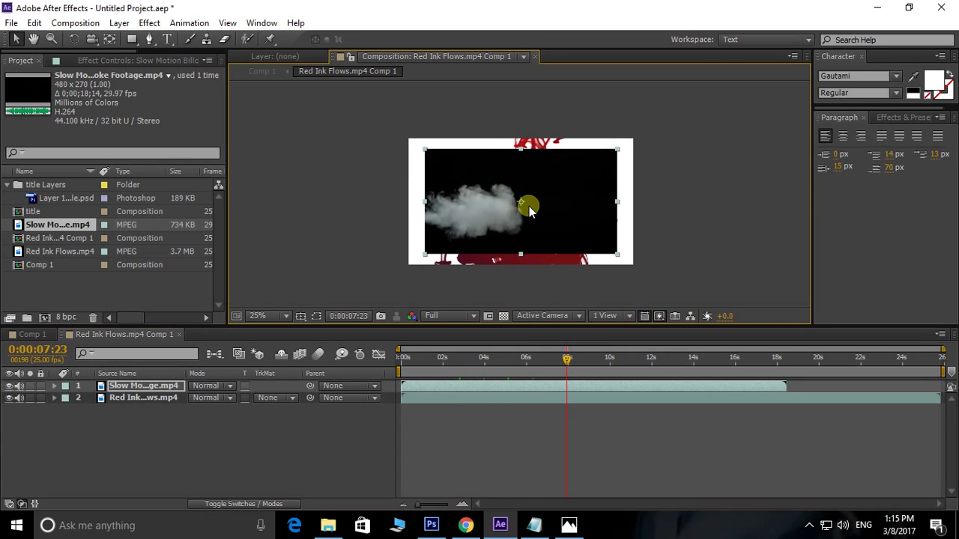
pyautogui.scroll(2, 480, 210)
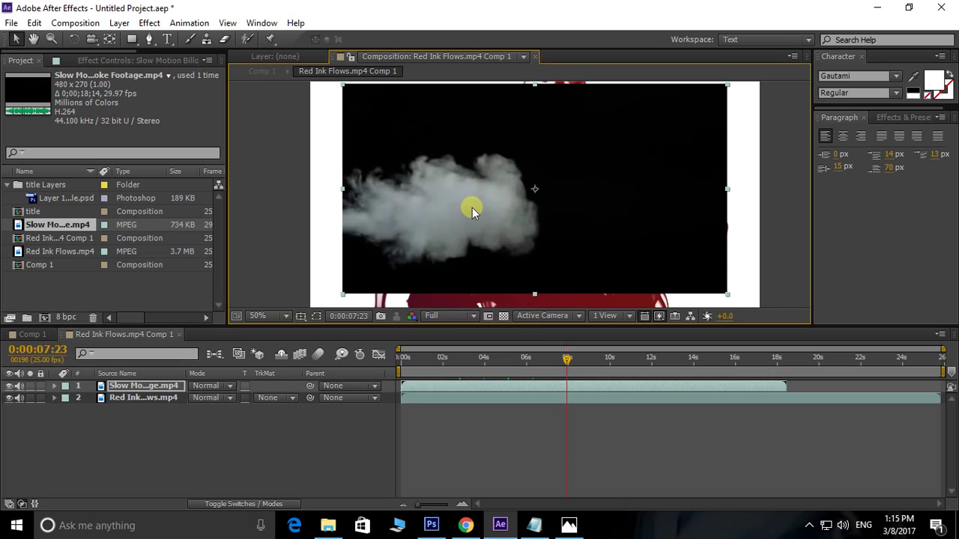
pyautogui.moveTo(480, 201); pyautogui.dragTo(469, 216)
pyautogui.scroll(-1, 464, 203)
pyautogui.scroll(1, 464, 202)
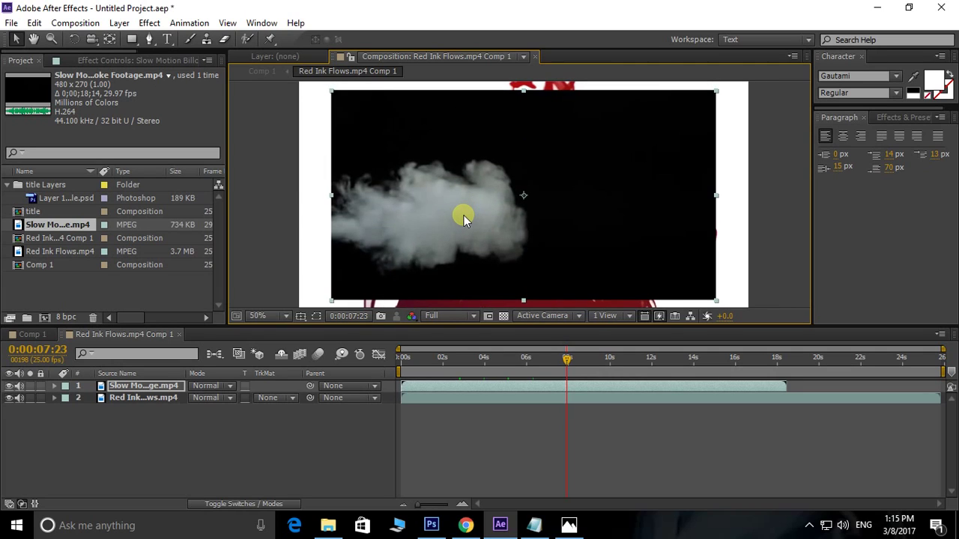
pyautogui.scroll(-1, 464, 215)
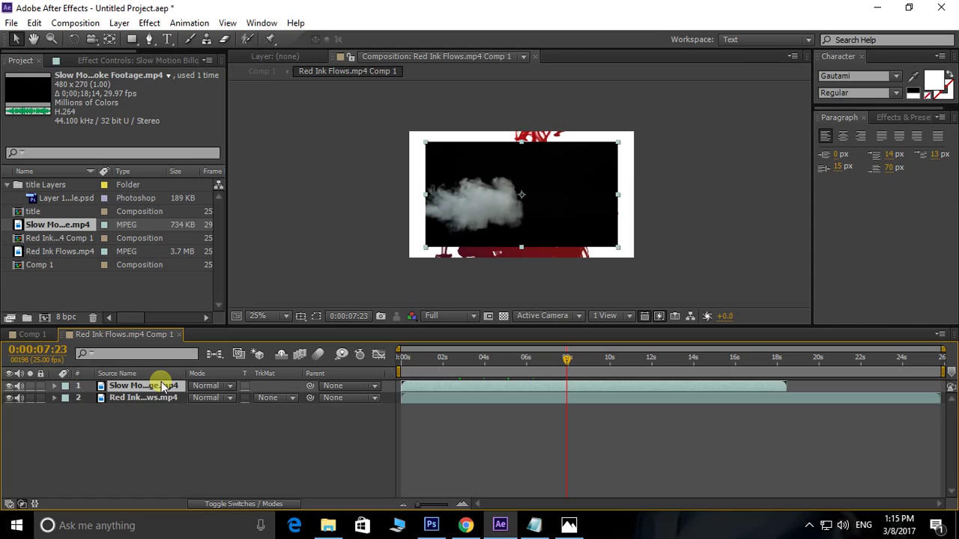
# - Set the smoke layer's rotation to 90°
pyautogui.press('r')
pyautogui.click(216, 401)
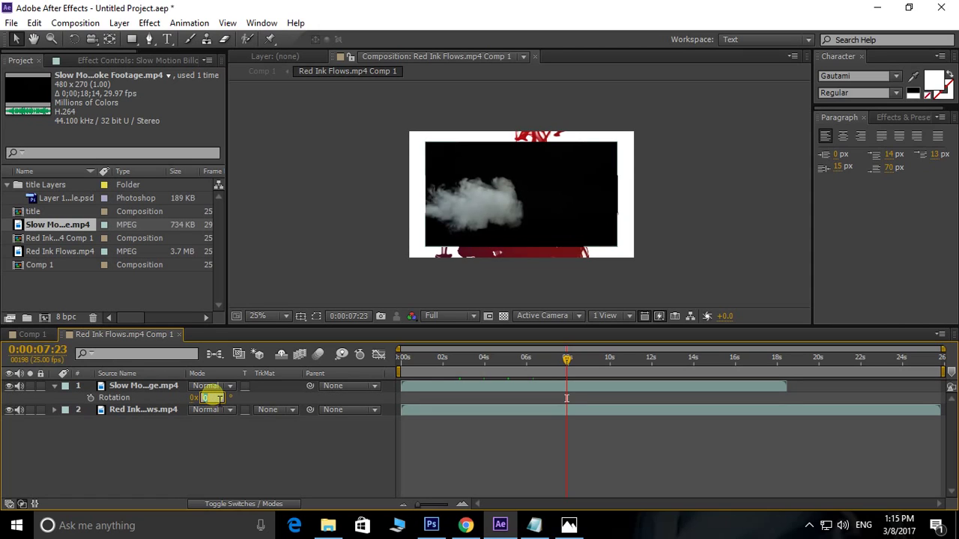
pyautogui.write('90')
pyautogui.press('Return')
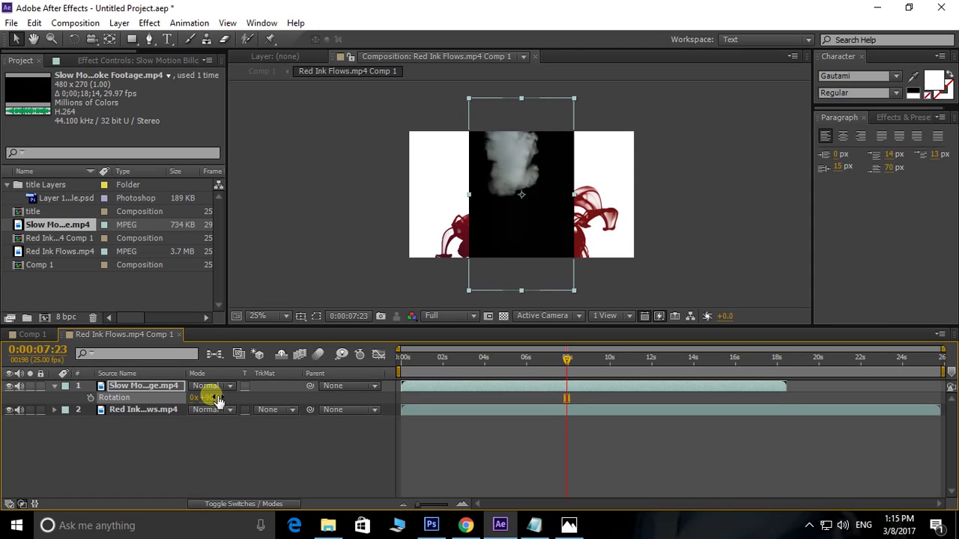
# - Reposition the rotated smoke layer over the middle of the ink frame, checking its placement against the title in Comp 1
pyautogui.moveTo(560, 213); pyautogui.dragTo(627, 207)
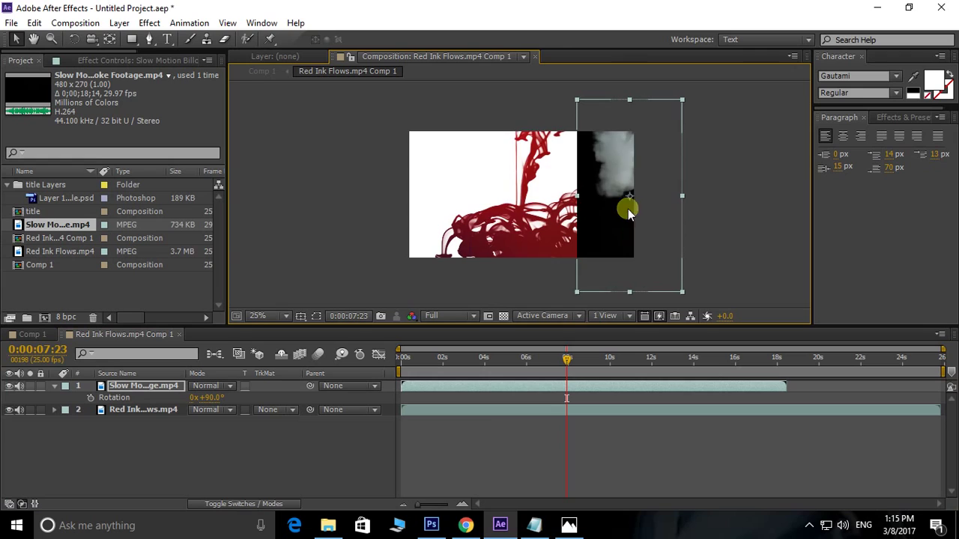
pyautogui.click(30, 334)
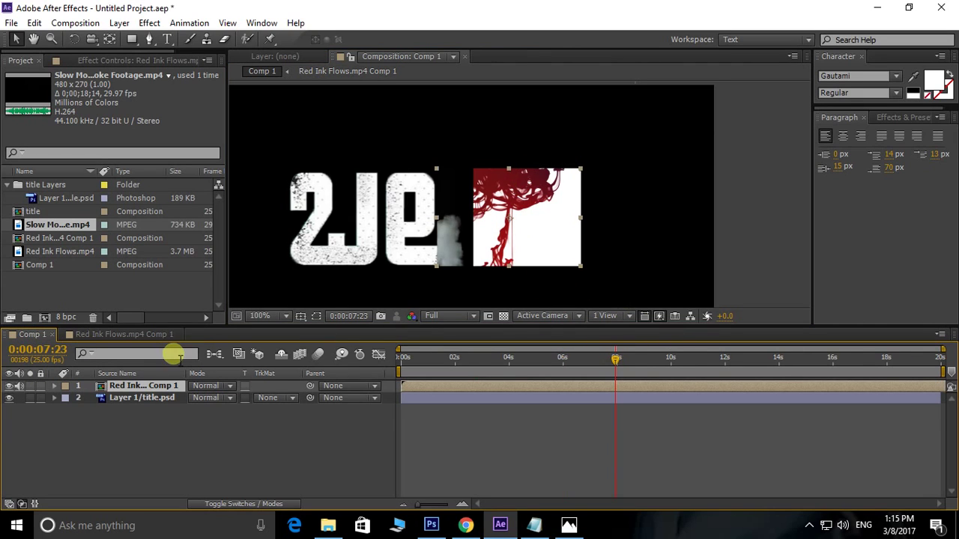
pyautogui.click(140, 336)
pyautogui.moveTo(555, 196); pyautogui.dragTo(460, 215)
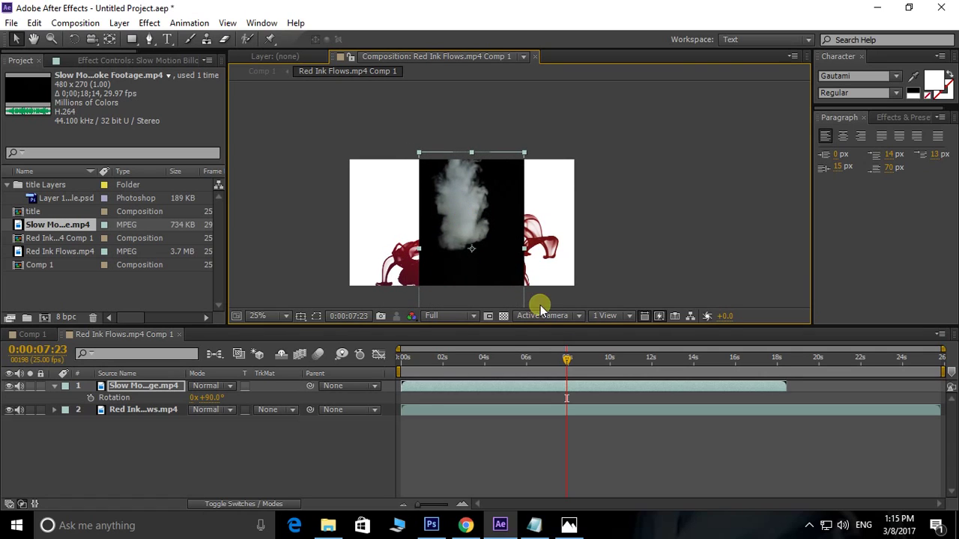
# - Split the smoke layer at 0:00:04:13 and delete the earlier portion
pyautogui.click(428, 358)
pyautogui.moveTo(439, 361)
pyautogui.mouseDown()
pyautogui.moveTo(409, 362)
pyautogui.moveTo(434, 359)
pyautogui.mouseUp()
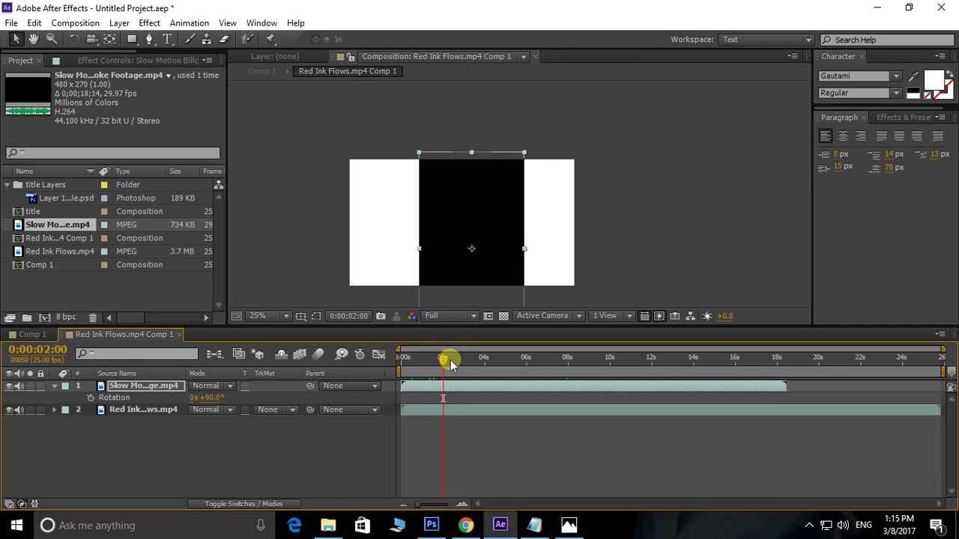
pyautogui.moveTo(451, 360)
pyautogui.mouseDown()
pyautogui.moveTo(507, 358)
pyautogui.moveTo(512, 373)
pyautogui.moveTo(492, 360)
pyautogui.mouseUp()
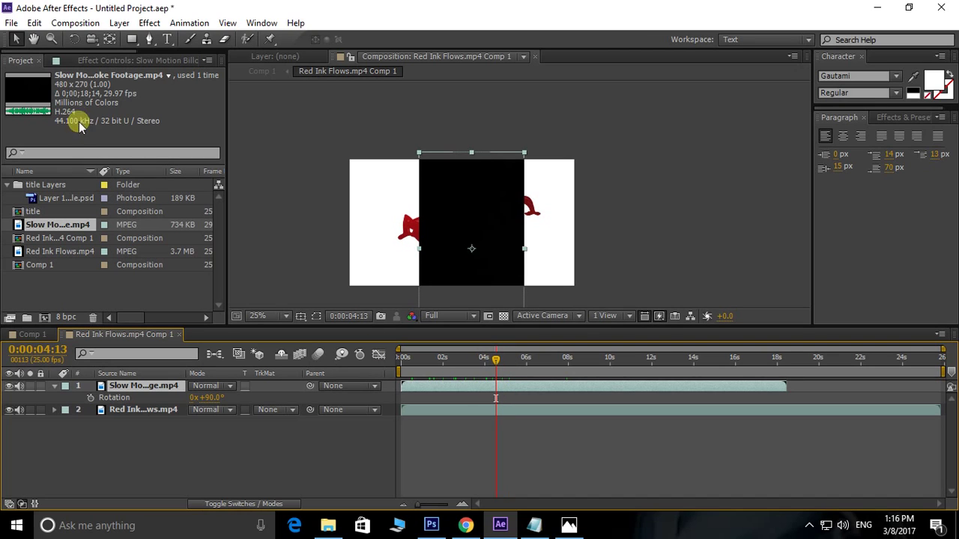
pyautogui.click(35, 22)
pyautogui.click(88, 190)
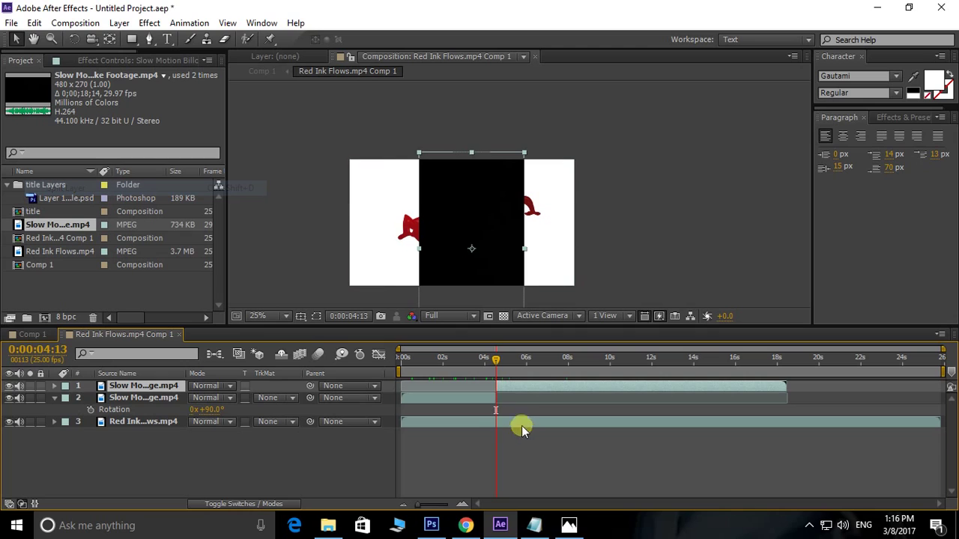
pyautogui.click(464, 399)
pyautogui.press('Delete')
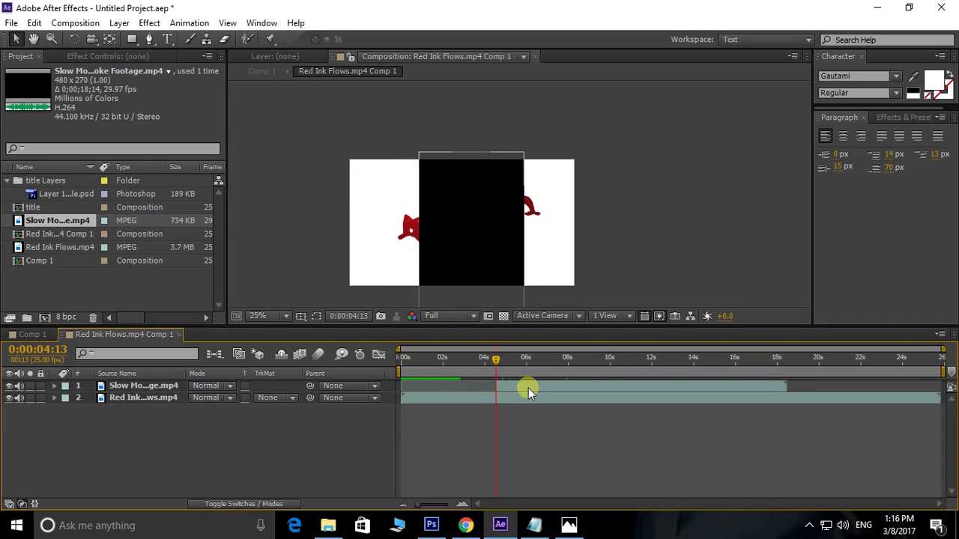
# - Shift the trimmed smoke clip to start at 0:00:00:00, widen it to cover the full frame, and preview the motion
pyautogui.moveTo(527, 387); pyautogui.dragTo(477, 391)
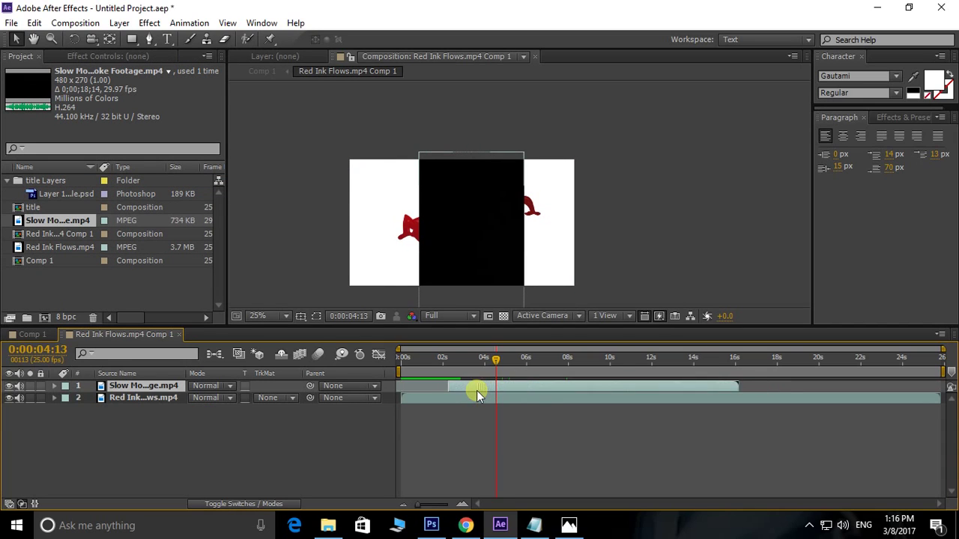
pyautogui.click(497, 225)
pyautogui.moveTo(525, 154); pyautogui.dragTo(672, 139)
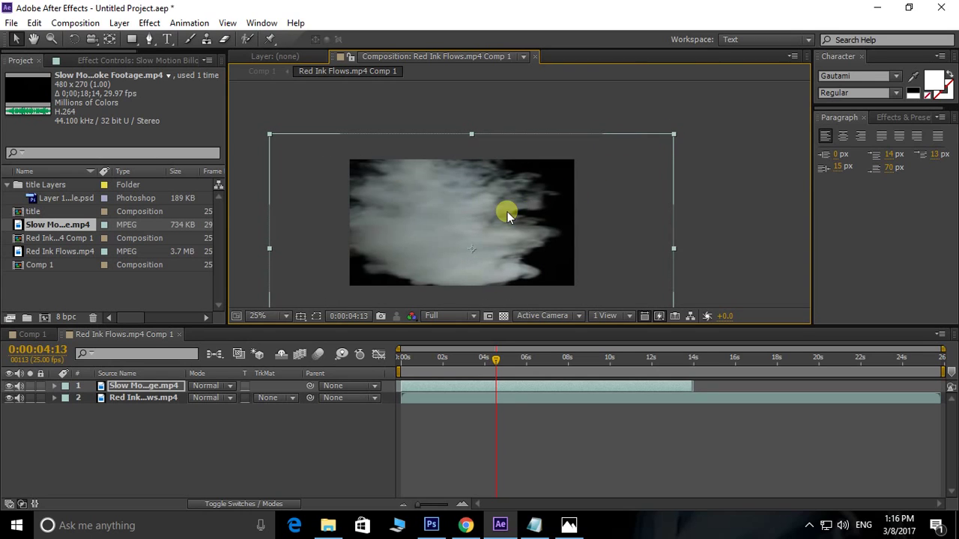
pyautogui.moveTo(521, 226)
pyautogui.mouseDown()
pyautogui.moveTo(508, 233)
pyautogui.moveTo(515, 238)
pyautogui.mouseUp()
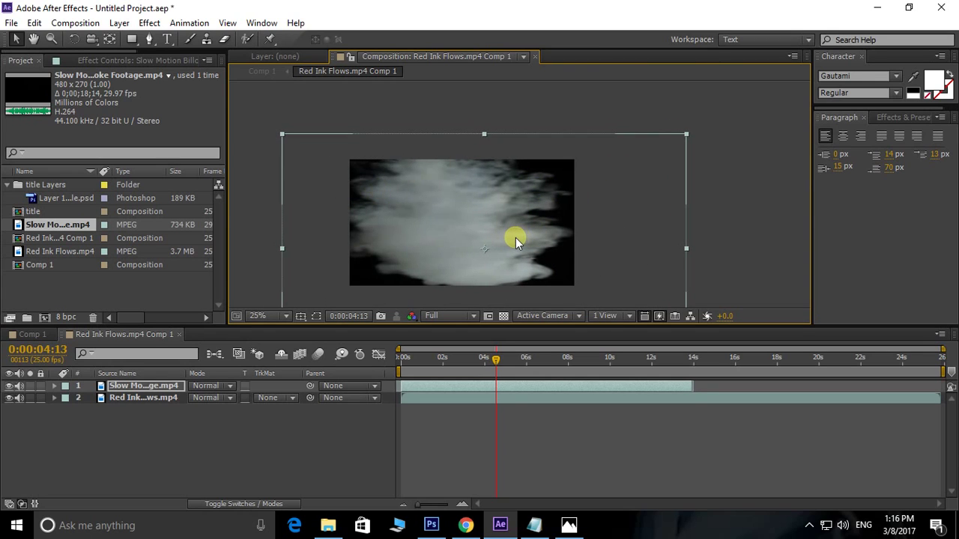
pyautogui.press('Home')
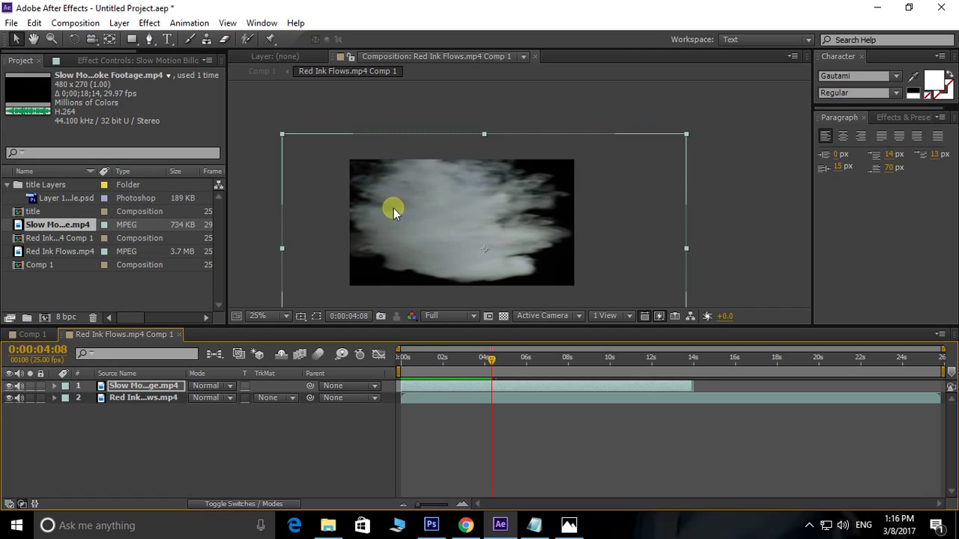
# - Create a composition-sized 1280 x 720 px solid named Red Solid 1 in bright red
pyautogui.click(208, 432)
pyautogui.rightClick(194, 464)
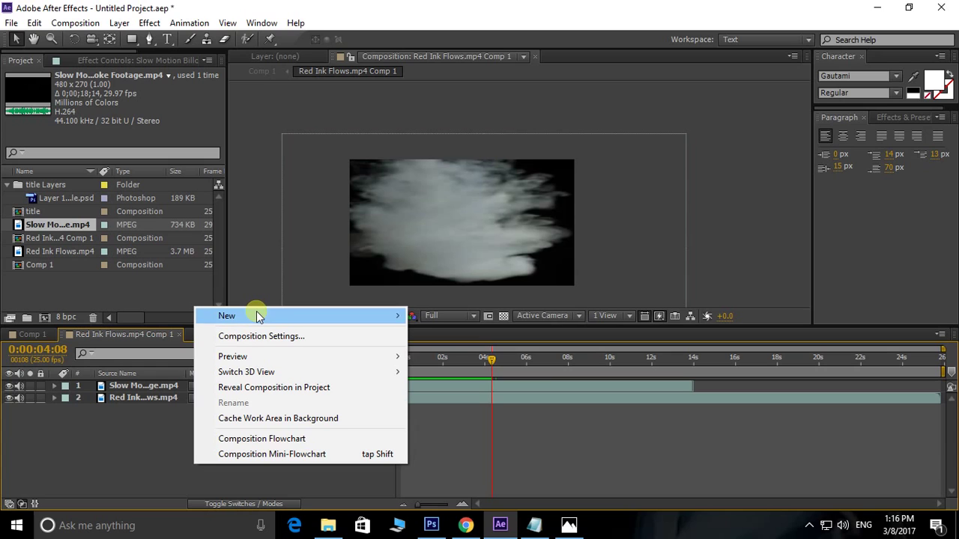
pyautogui.moveTo(257, 316)
pyautogui.rightClick(137, 457)
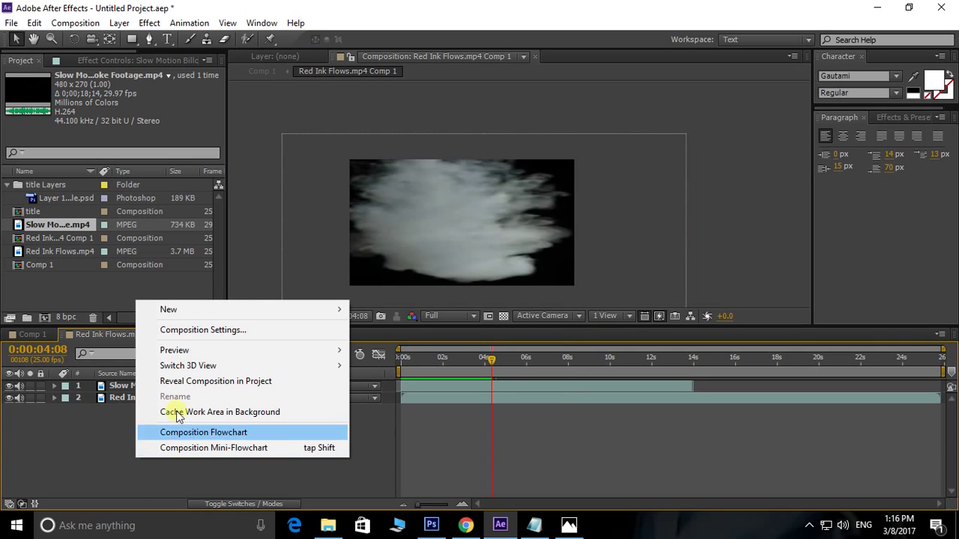
pyautogui.click(379, 346)
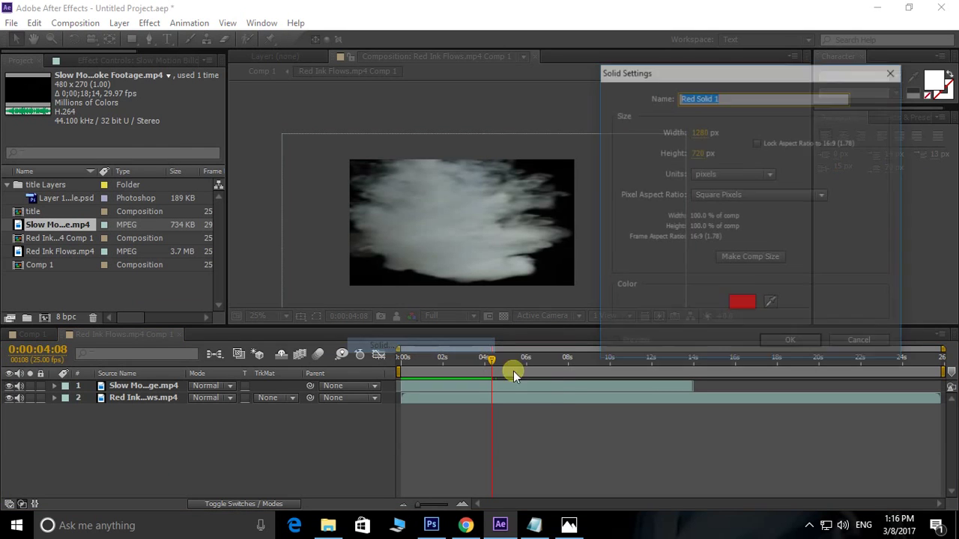
pyautogui.click(741, 303)
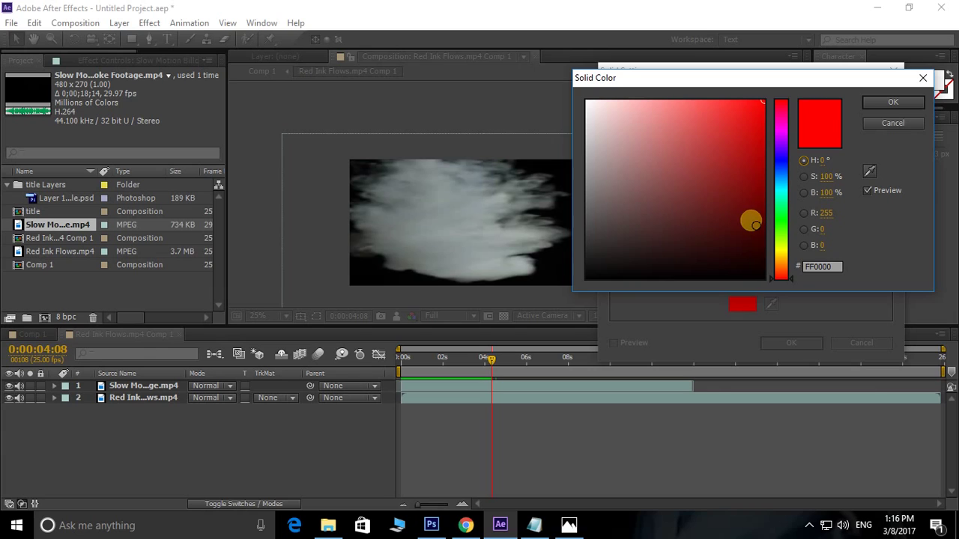
pyautogui.click(751, 182)
pyautogui.moveTo(763, 177); pyautogui.dragTo(781, 95)
pyautogui.click(903, 100)
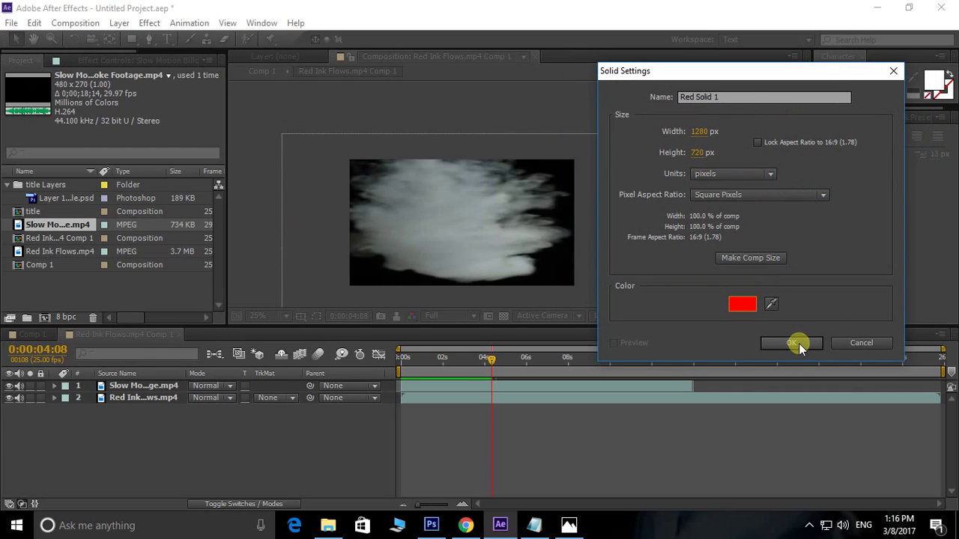
pyautogui.click(749, 258)
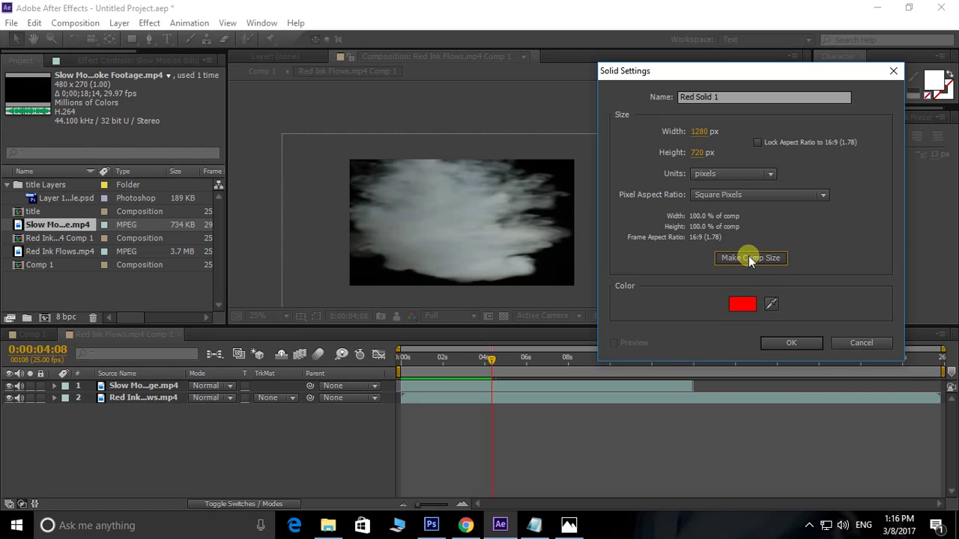
pyautogui.click(794, 342)
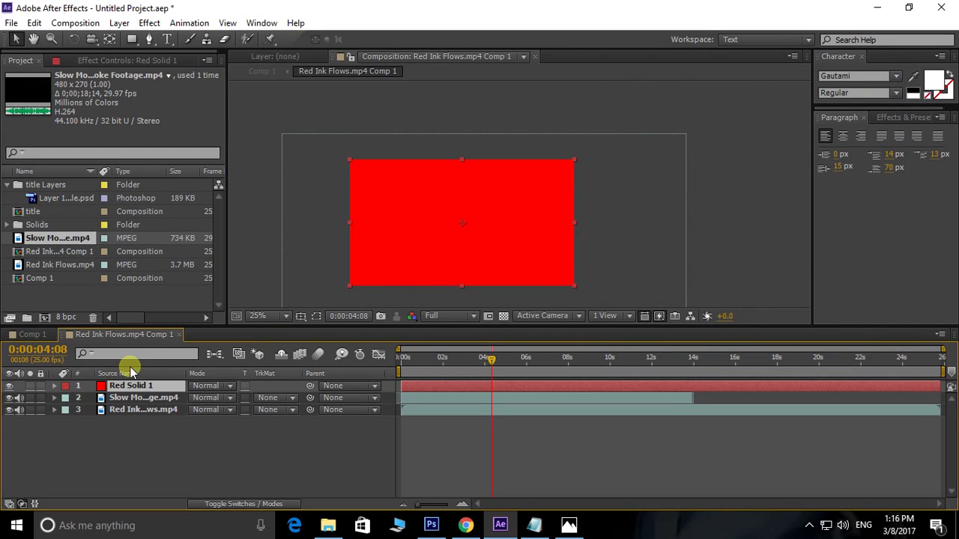
# - Place the red solid directly below the smoke layer, set its track matte to the smoke's Luma Matte, and preview it
pyautogui.moveTo(142, 390); pyautogui.dragTo(146, 403)
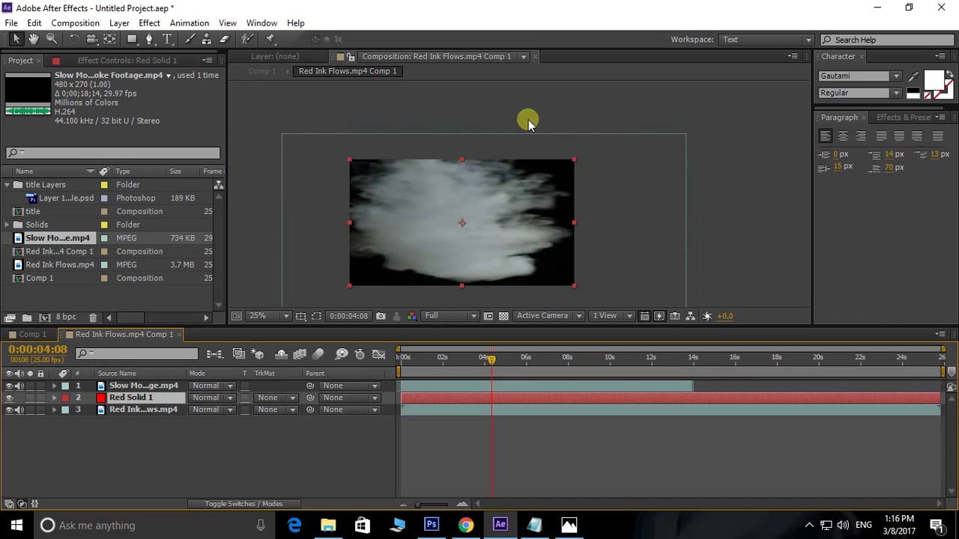
pyautogui.click(276, 398)
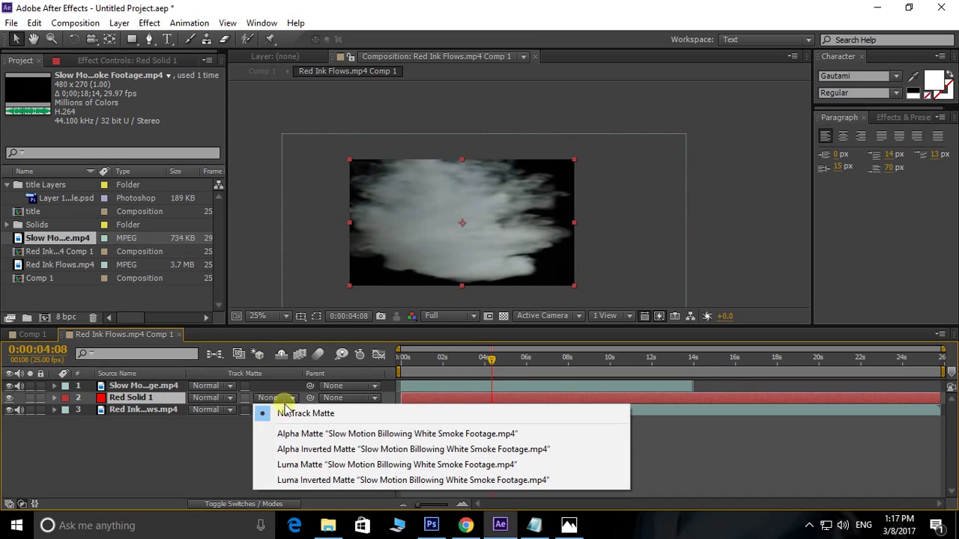
pyautogui.click(327, 466)
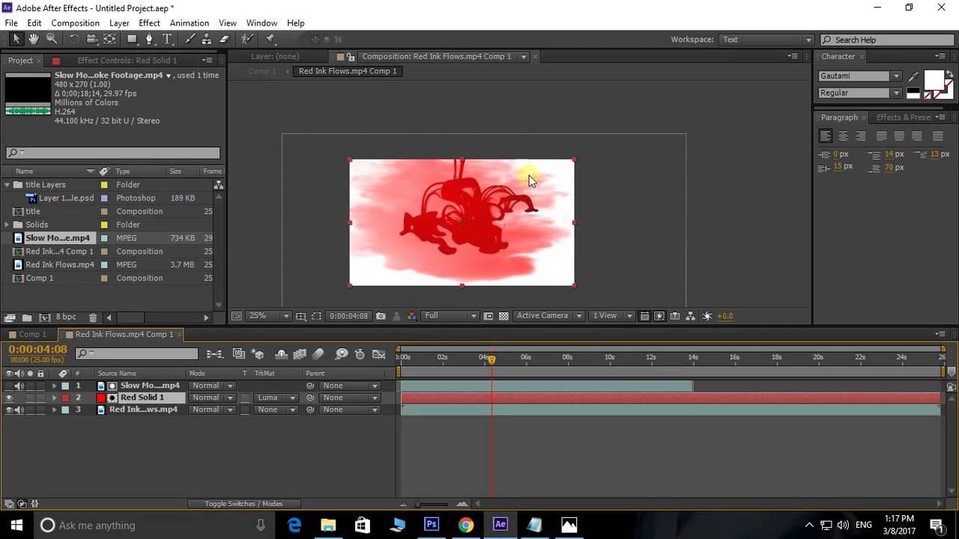
pyautogui.press('KP_0')
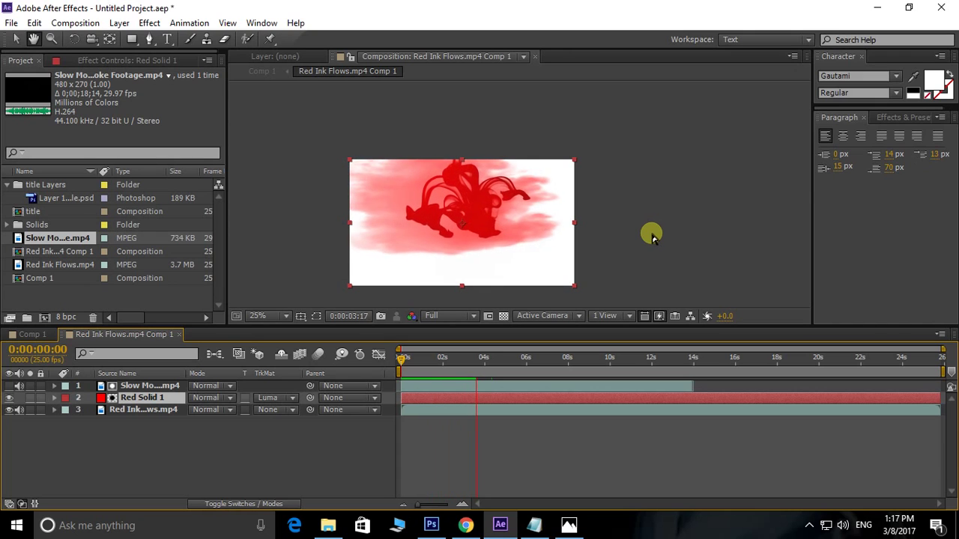
pyautogui.press('space')
# - Delay the smoke clip to begin at about 2 seconds and replay the composition from the start
pyautogui.moveTo(487, 367); pyautogui.dragTo(336, 359)
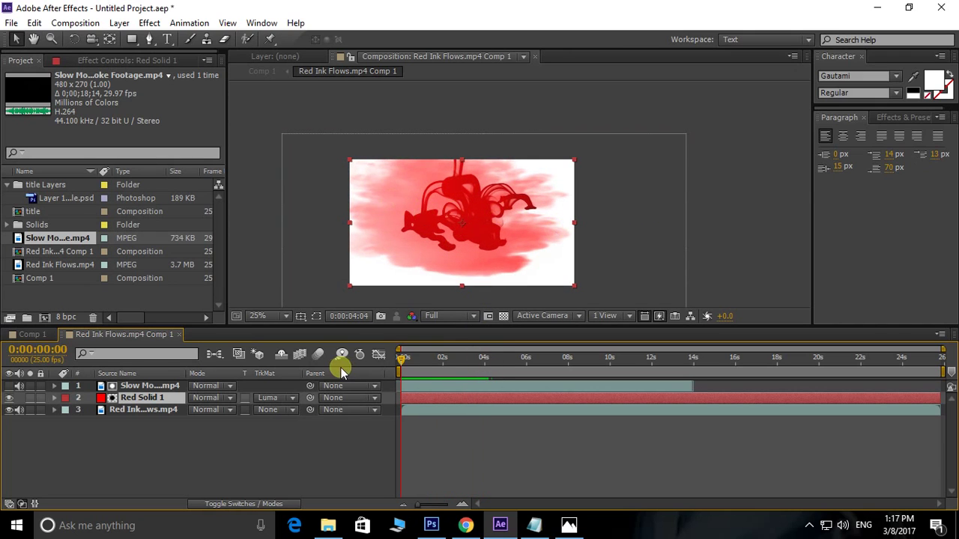
pyautogui.press('space')
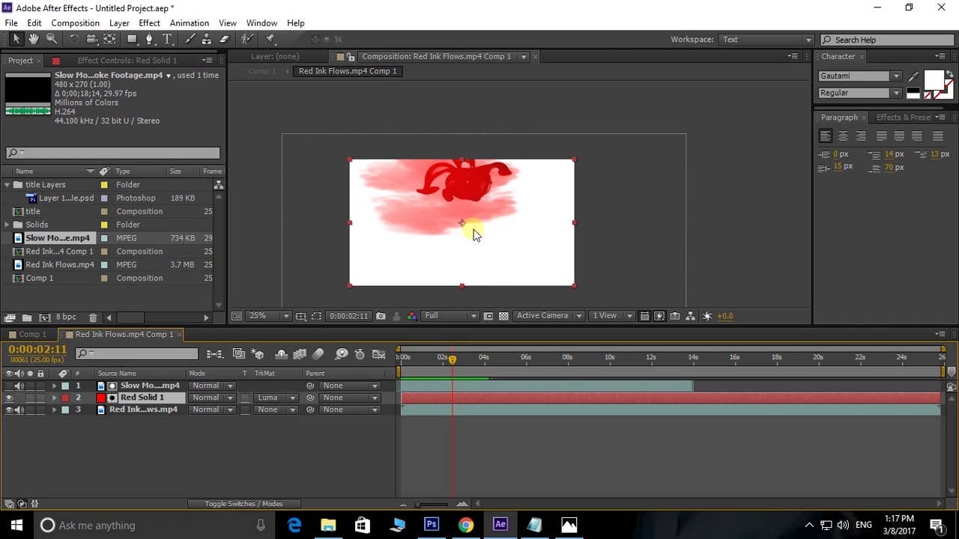
pyautogui.click(417, 384)
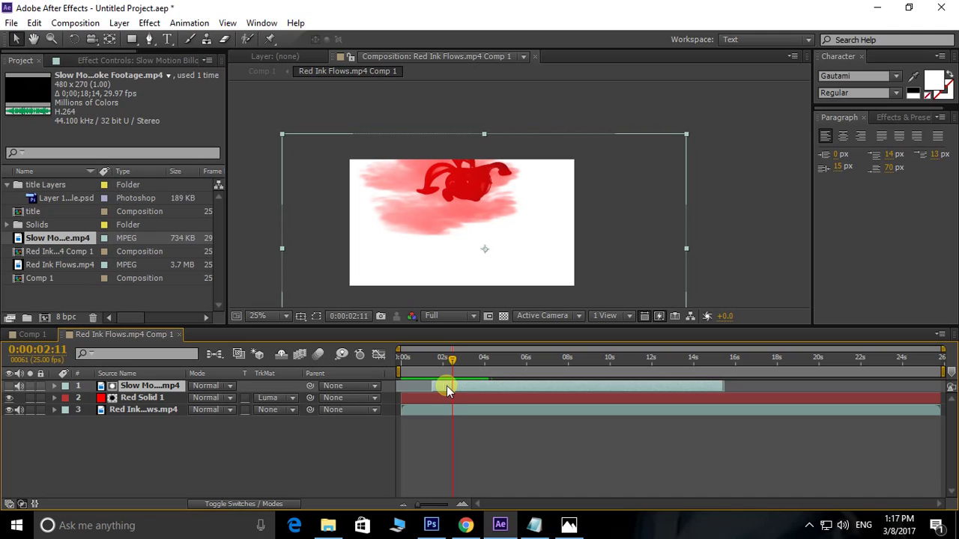
pyautogui.moveTo(456, 388); pyautogui.dragTo(395, 368)
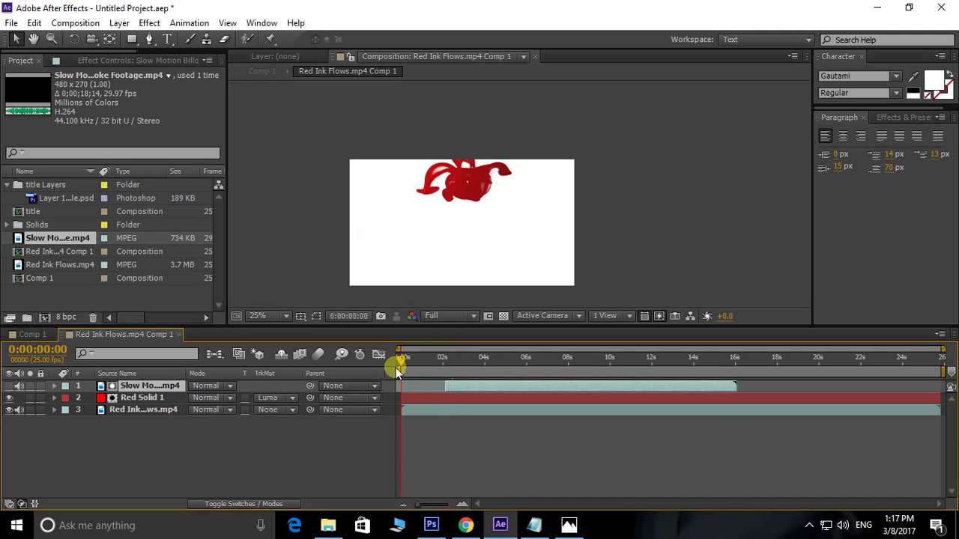
pyautogui.press('space')
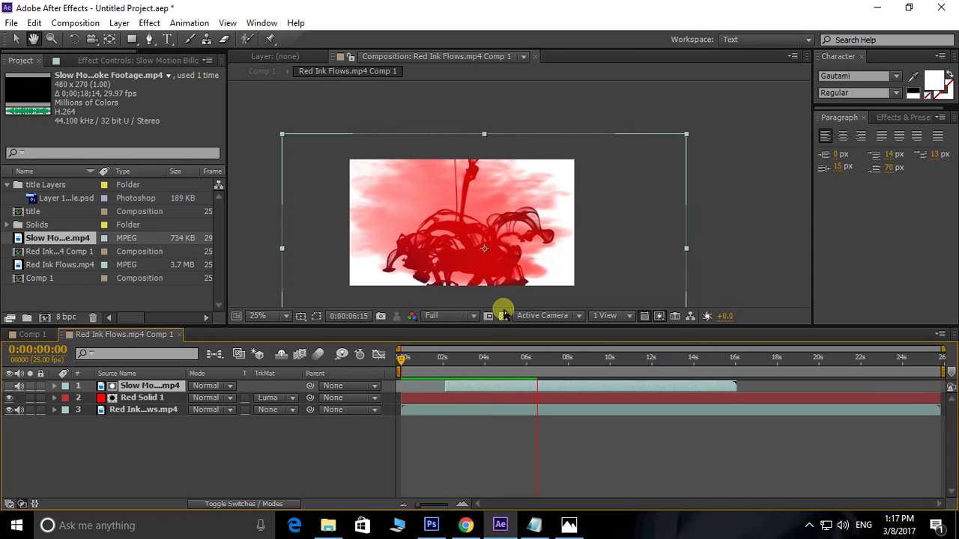
pyautogui.click(450, 259)
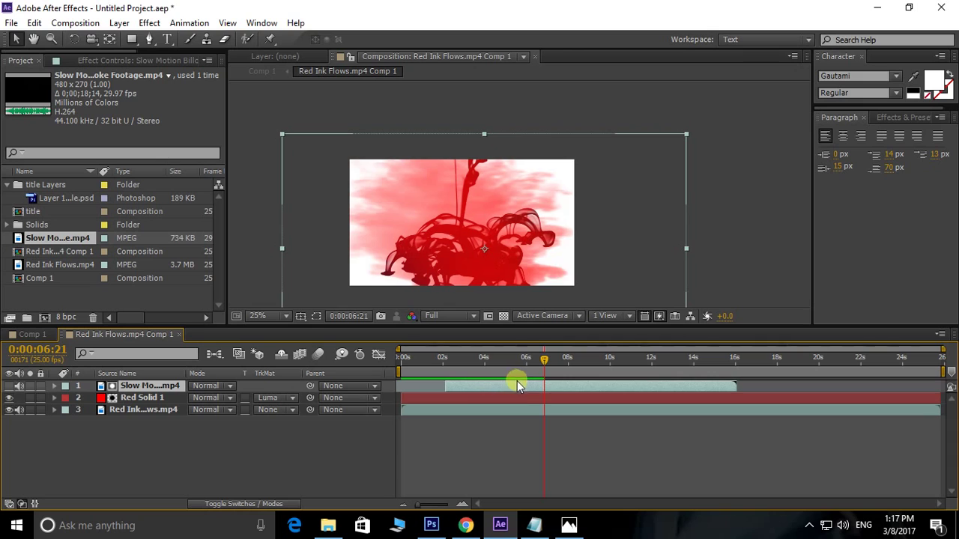
# - Preview Comp 1 from the start and toggle the ink composition's visibility to compare it with the title's last letter
pyautogui.click(36, 337)
pyautogui.moveTo(583, 365); pyautogui.dragTo(401, 359)
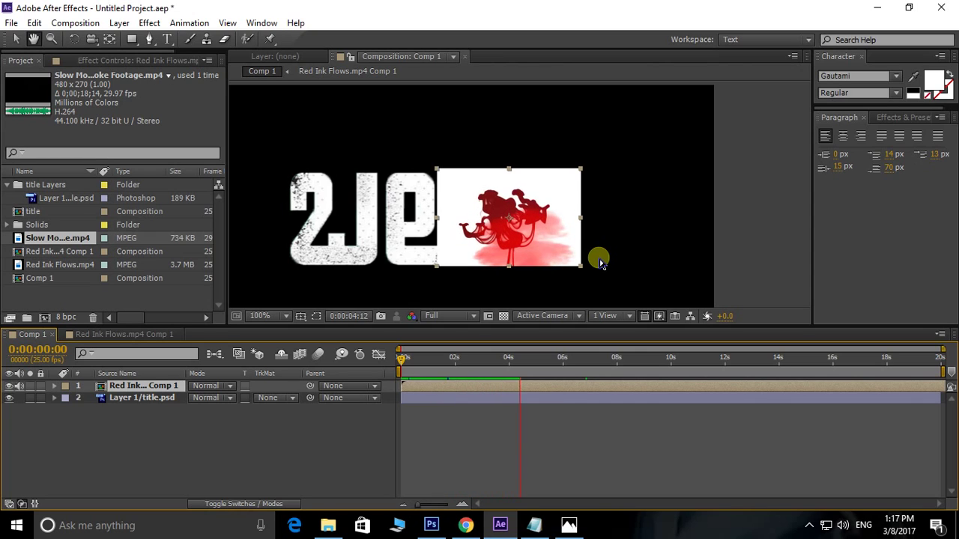
pyautogui.press('space')
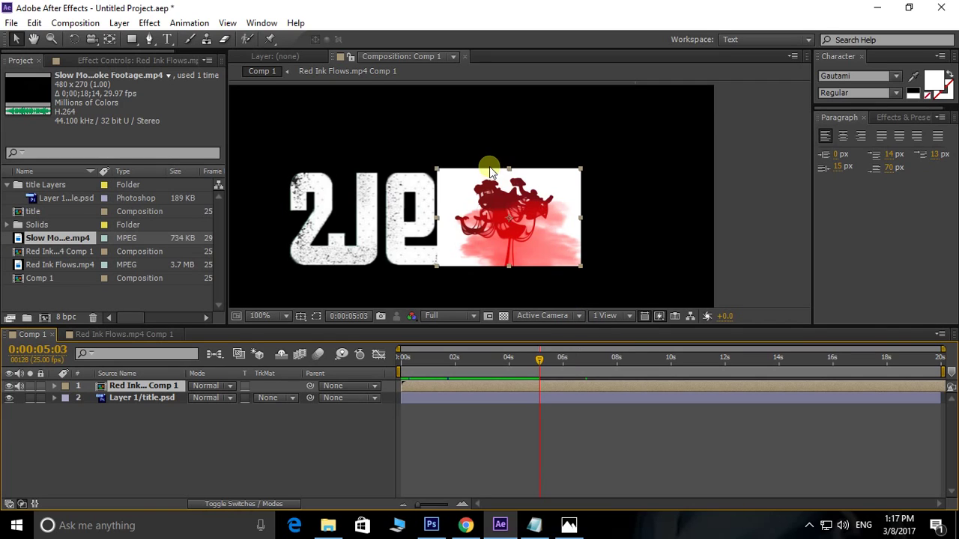
pyautogui.click(9, 386)
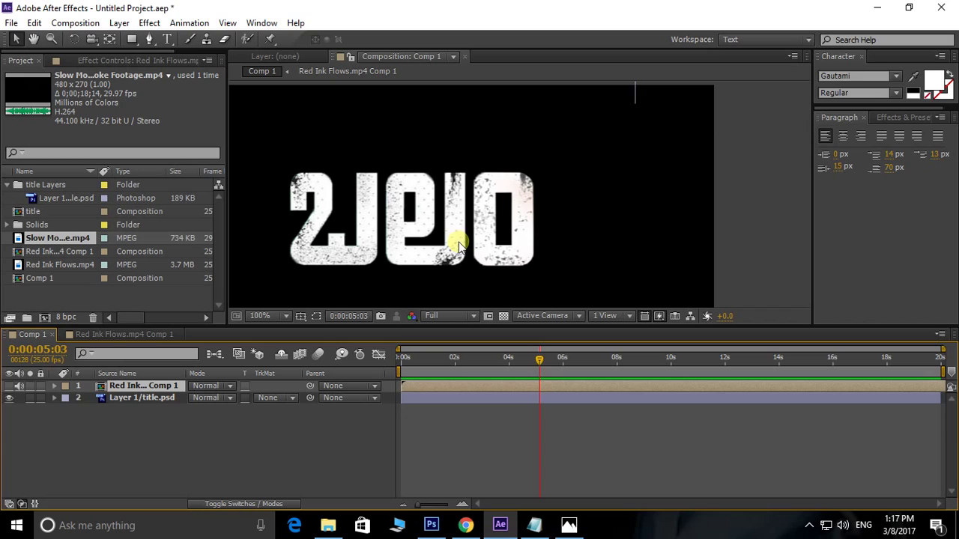
pyautogui.click(10, 387)
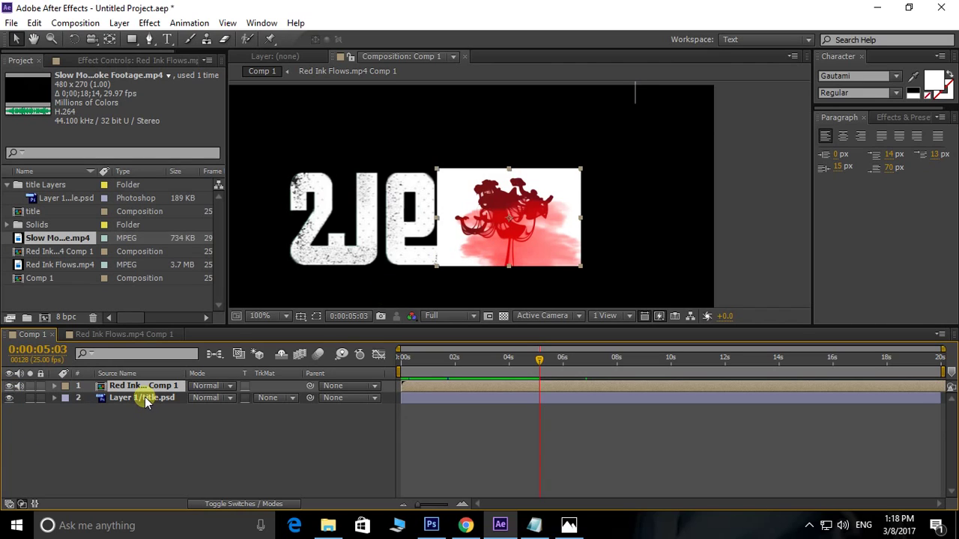
# - Duplicate the title layer in Comp 1 and place the copy directly above the red ink composition
pyautogui.click(146, 399)
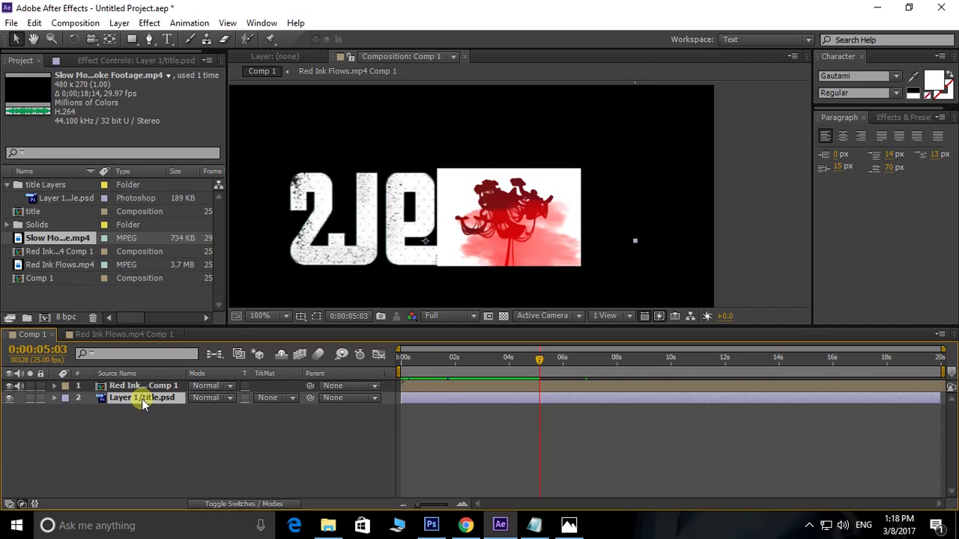
pyautogui.hotkey('ctrl', 'd')
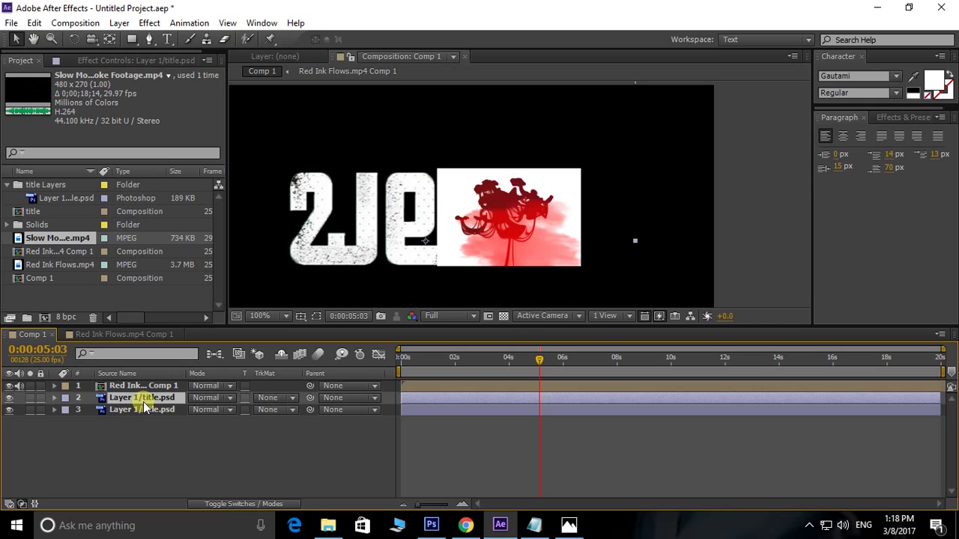
pyautogui.moveTo(147, 404); pyautogui.dragTo(146, 383)
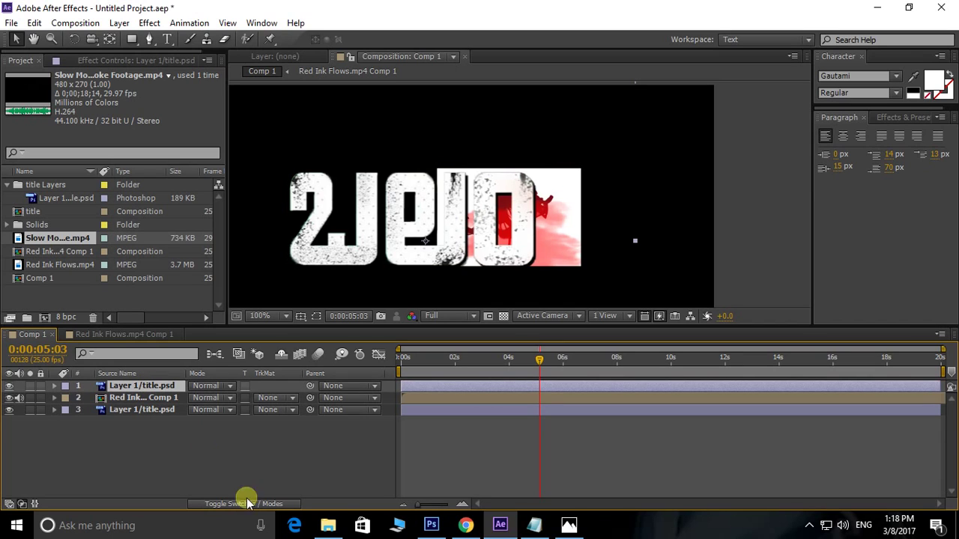
# - Set the red ink composition's track matte to Luma Matte "Layer 1/title.psd" and check the ink inside the letters
pyautogui.click(133, 397)
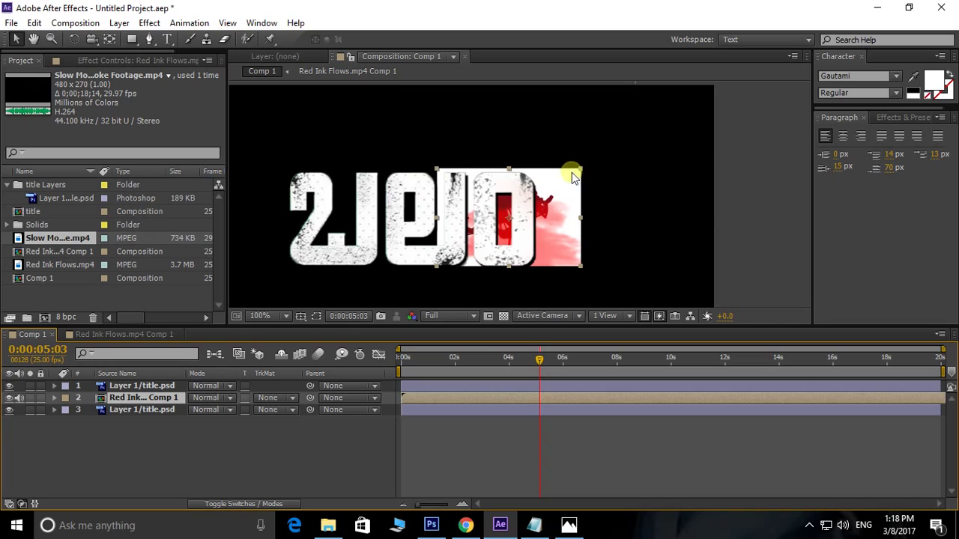
pyautogui.scroll(-2, 600, 187)
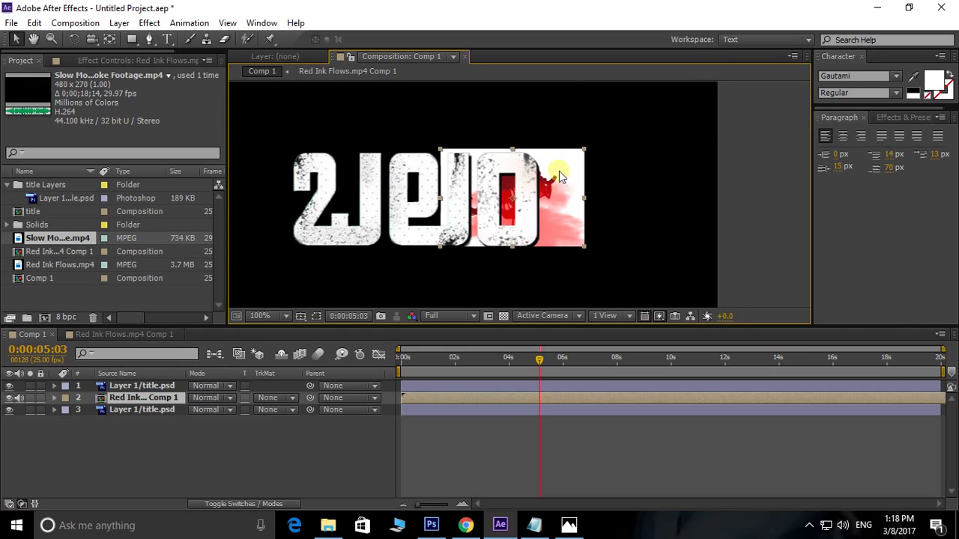
pyautogui.click(293, 399)
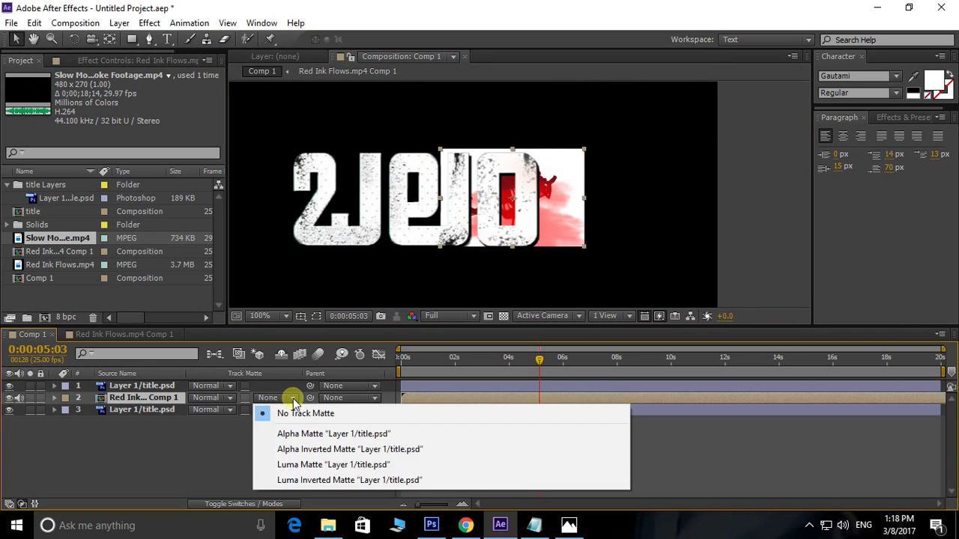
pyautogui.click(322, 465)
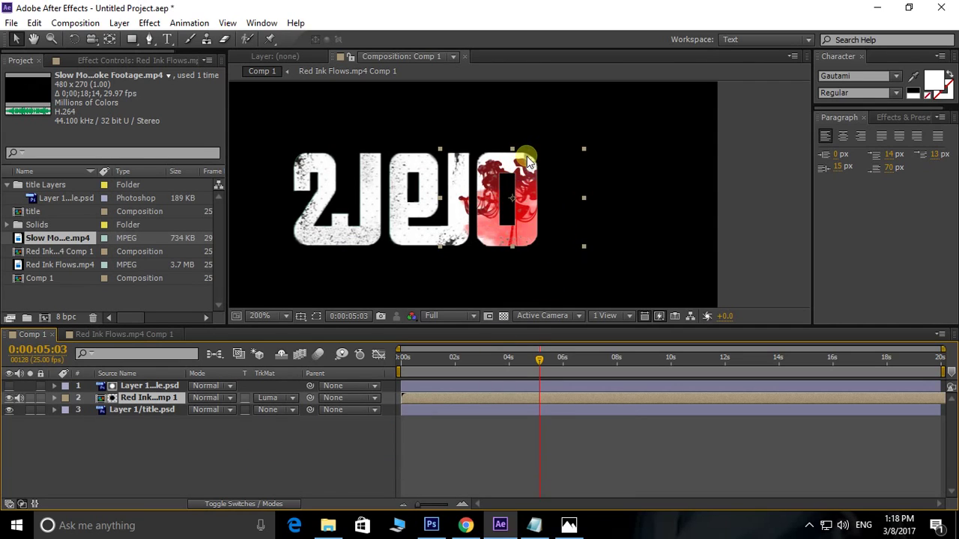
pyautogui.scroll(1, 528, 154)
pyautogui.scroll(-1, 552, 146)
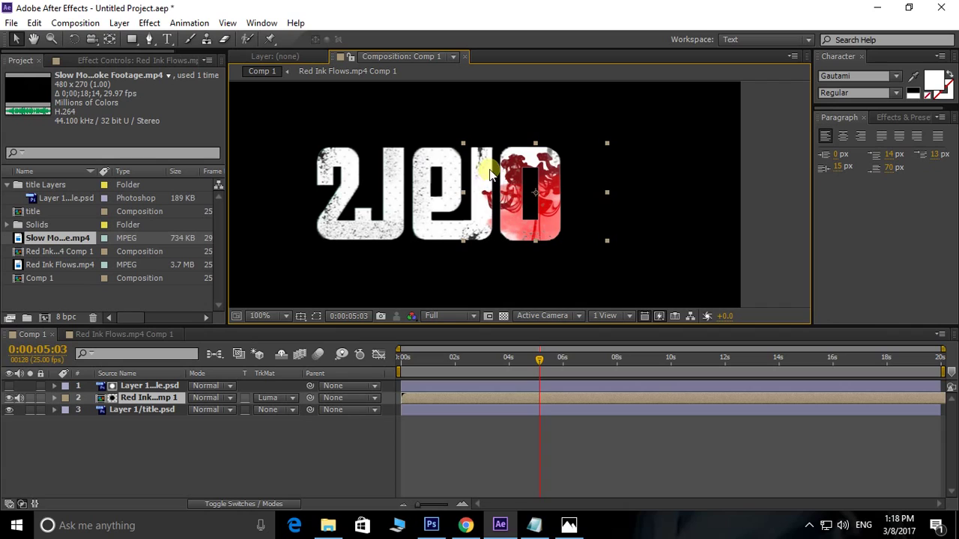
pyautogui.moveTo(582, 197); pyautogui.dragTo(565, 193)
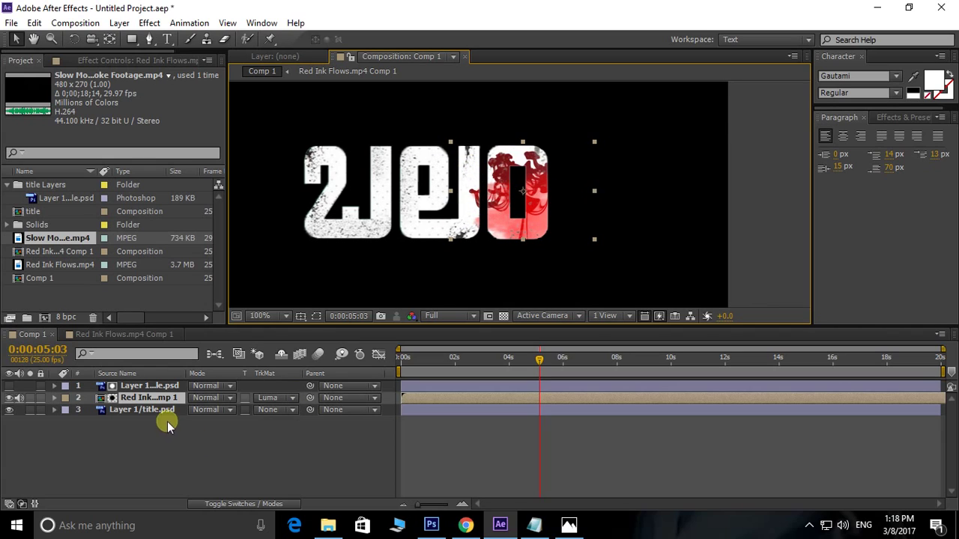
# - Draw a rectangular mask on the ink composition around the title's last letter only and hide the mask outline
pyautogui.click(141, 399)
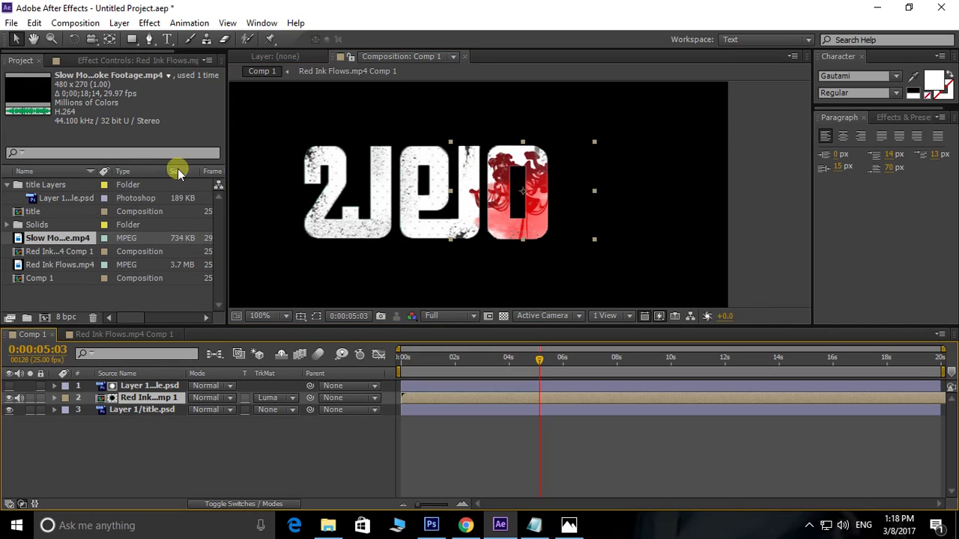
pyautogui.click(133, 39)
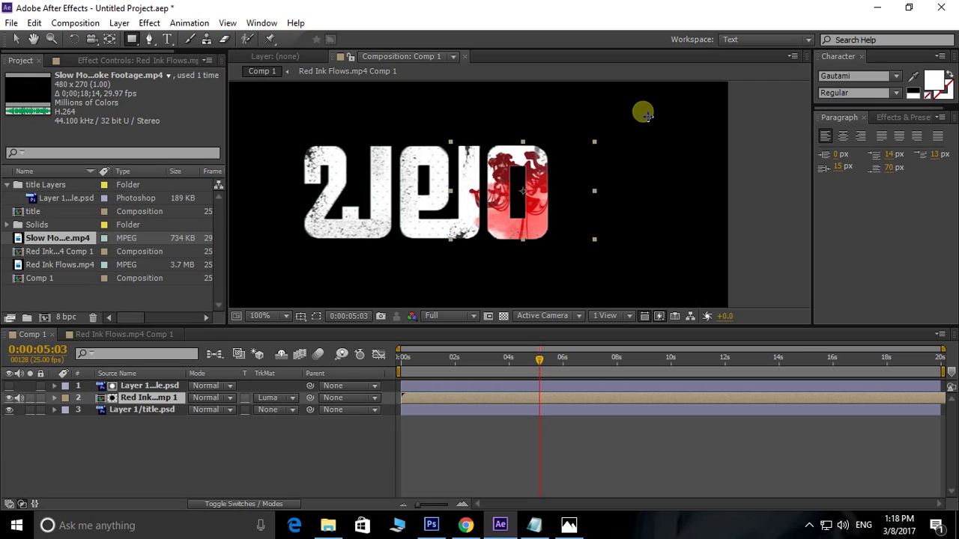
pyautogui.moveTo(640, 105); pyautogui.dragTo(482, 271)
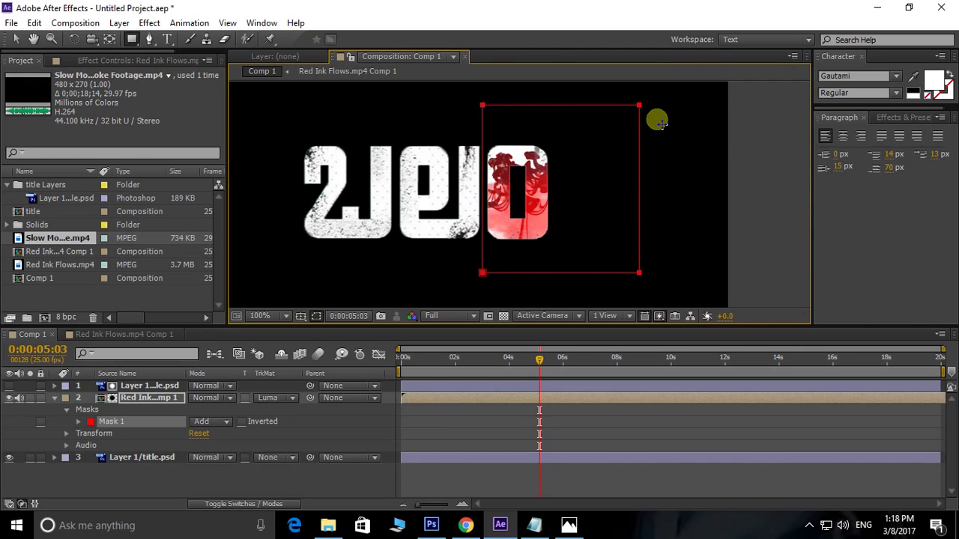
pyautogui.click(315, 316)
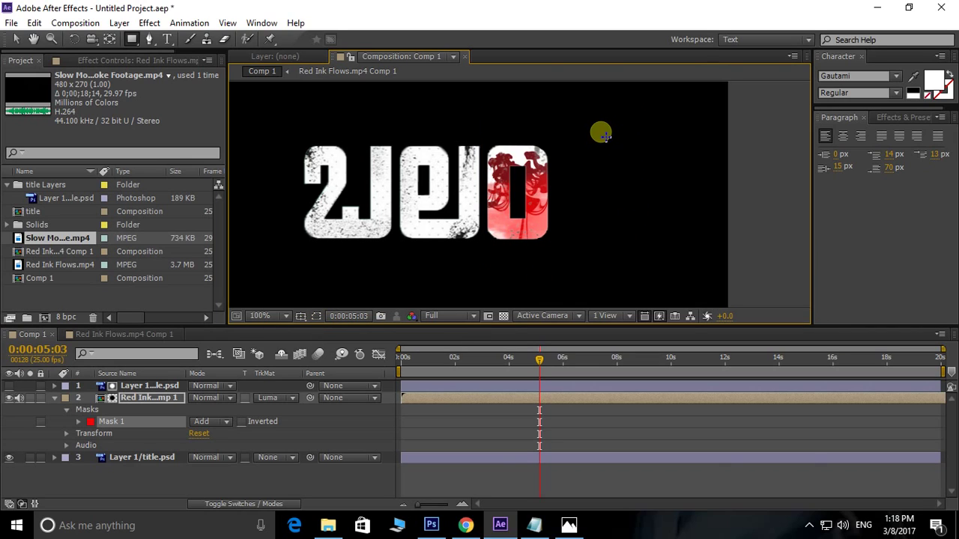
# - Preview Comp 1 from the start to check the ink filling the masked last letter
pyautogui.moveTo(541, 370); pyautogui.dragTo(292, 368)
pyautogui.press('h')
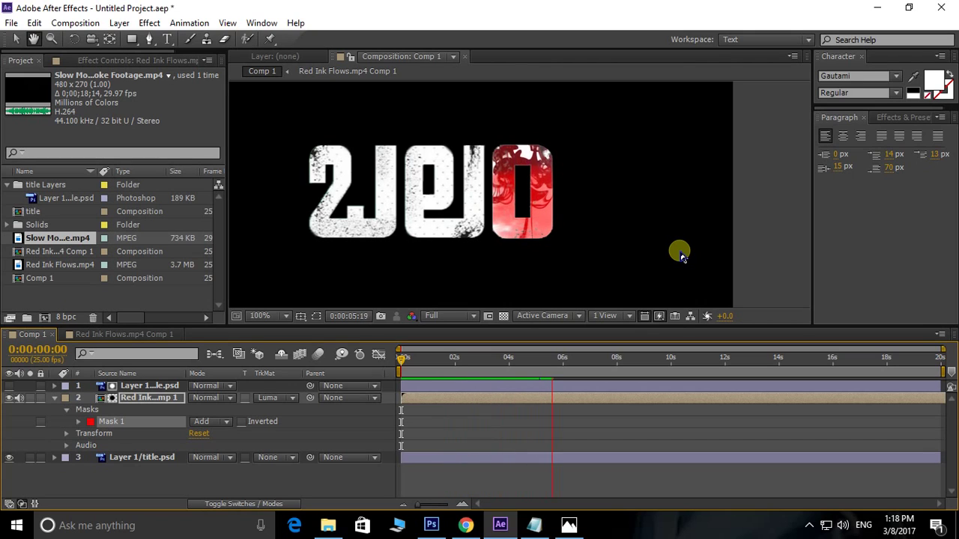
pyautogui.click(599, 366)
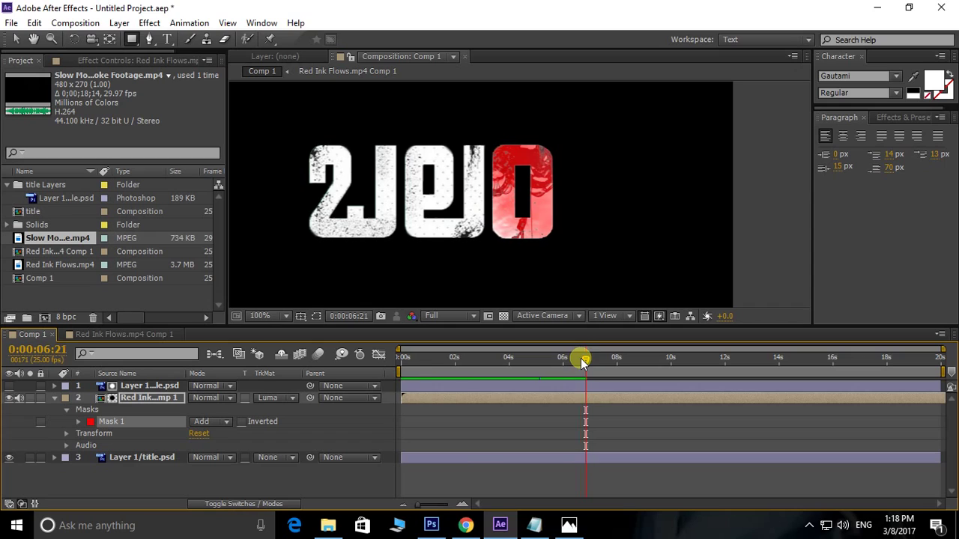
pyautogui.moveTo(581, 358); pyautogui.dragTo(405, 367)
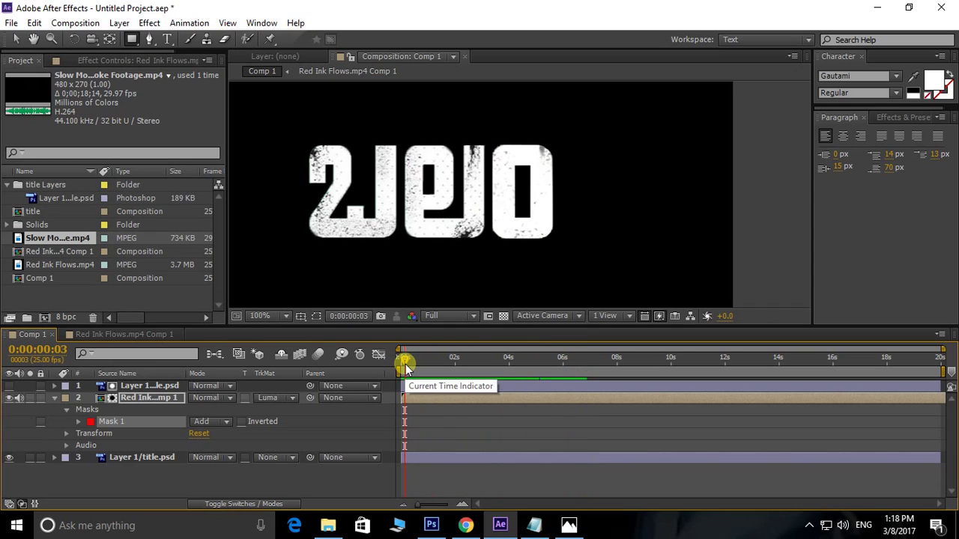
pyautogui.press('space')
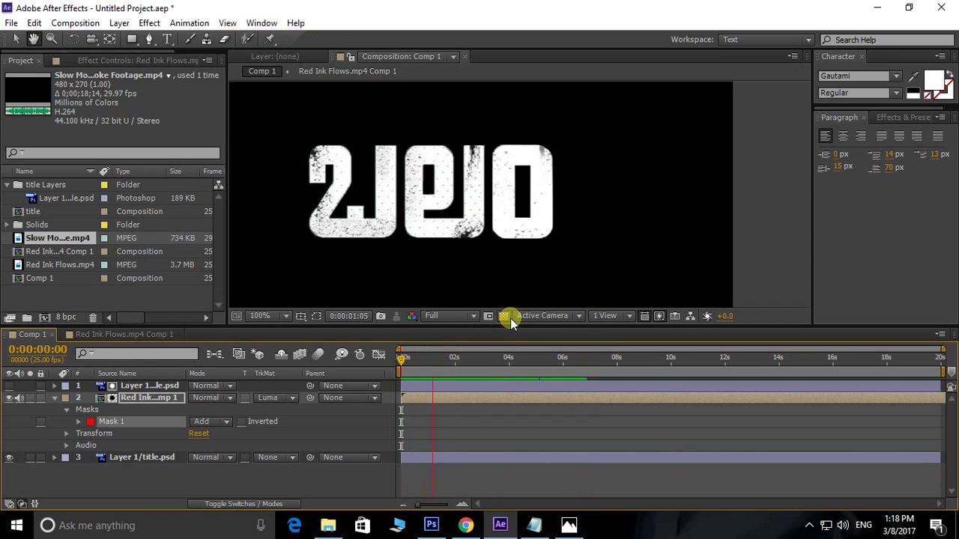
pyautogui.press('q')
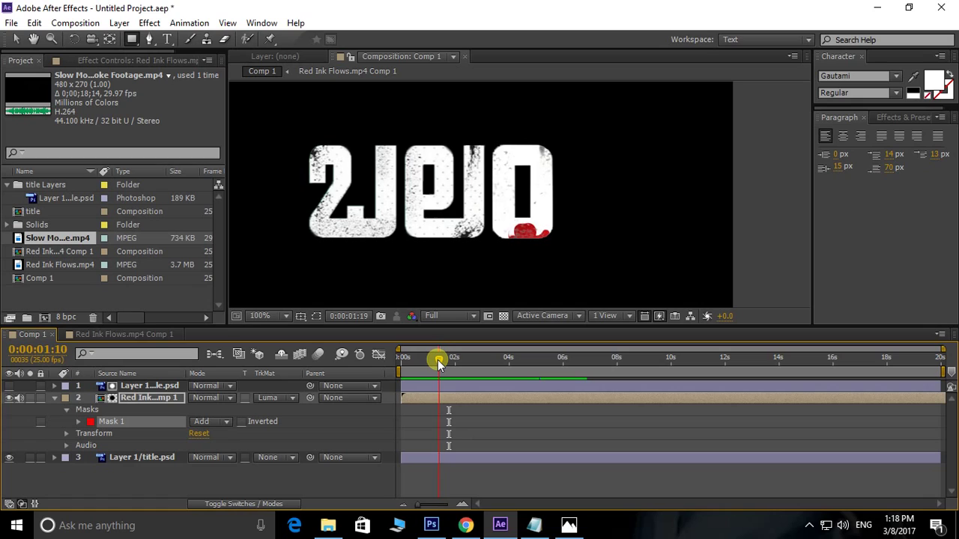
# - Trim Comp 1 to a work area from 0:00:01:06 to about 0:00:07:23 and preview the shortened composition
pyautogui.moveTo(435, 360); pyautogui.dragTo(432, 363)
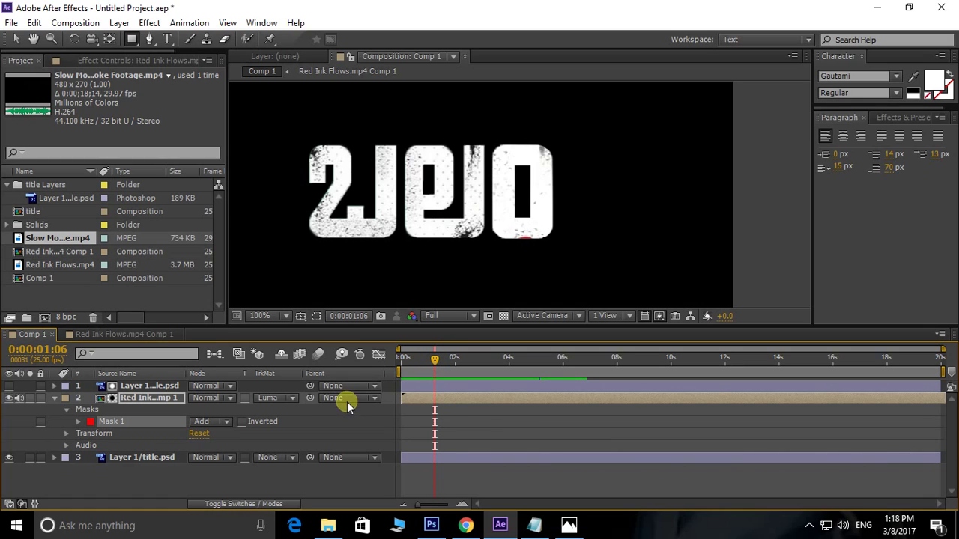
pyautogui.click(55, 399)
pyautogui.click(135, 386)
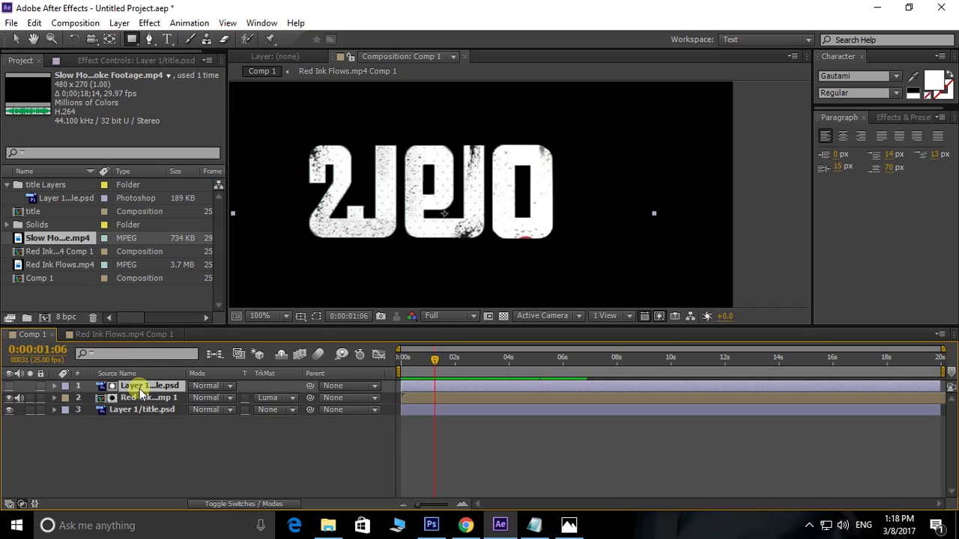
pyautogui.click(145, 410)
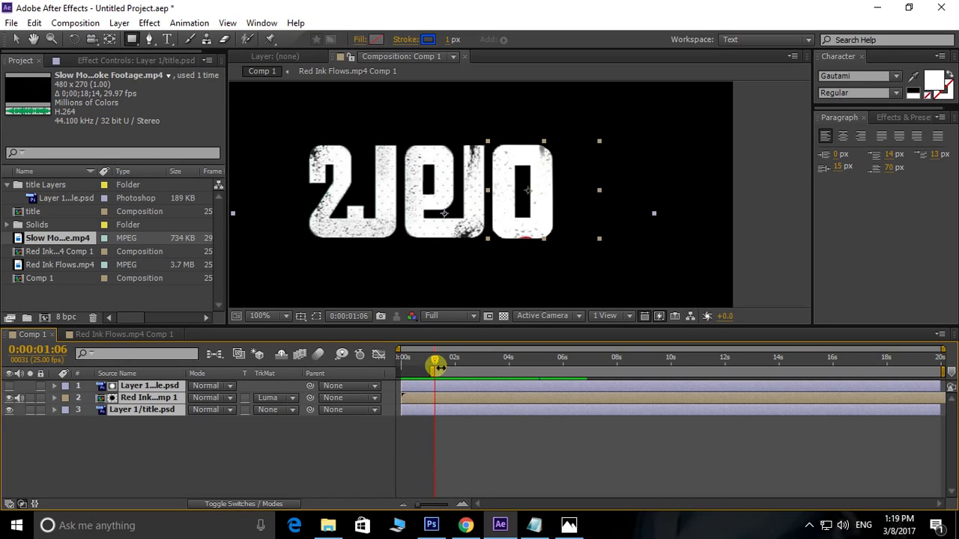
pyautogui.moveTo(437, 366)
pyautogui.mouseDown()
pyautogui.moveTo(629, 362)
pyautogui.moveTo(615, 362)
pyautogui.mouseUp()
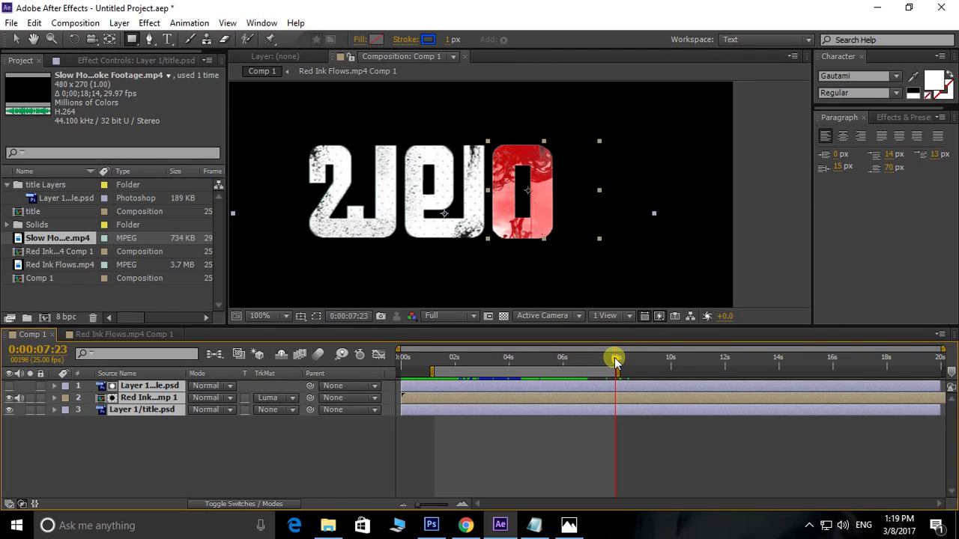
pyautogui.rightClick(567, 374)
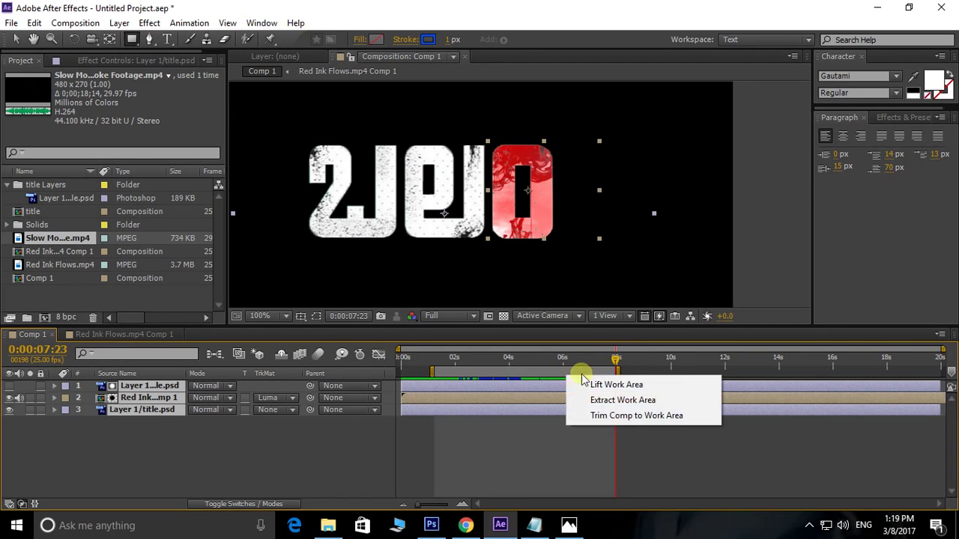
pyautogui.click(614, 417)
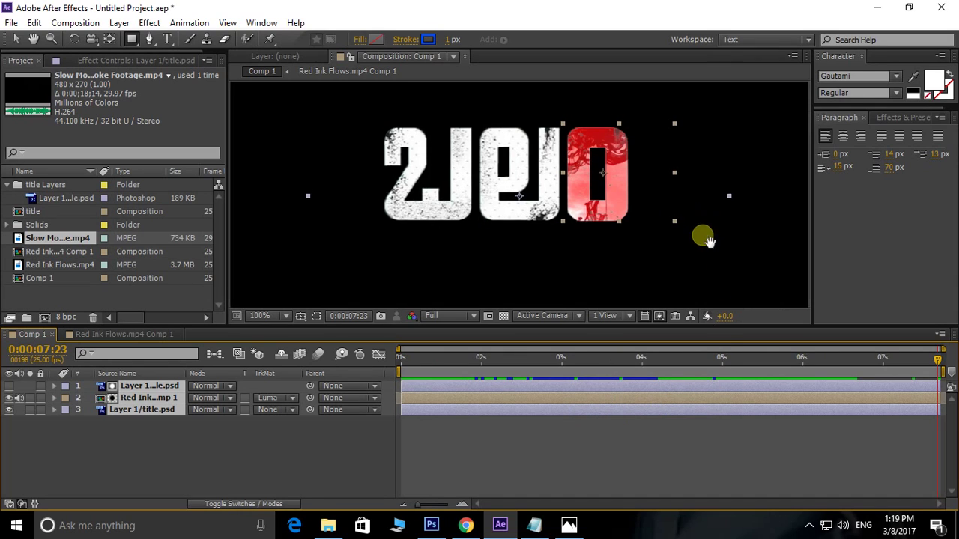
pyautogui.press('space')
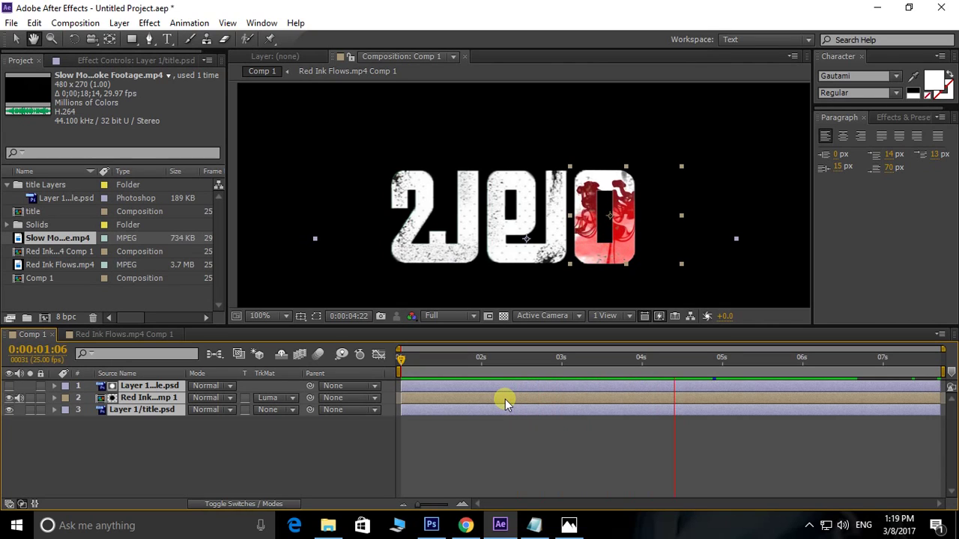
pyautogui.press('q')
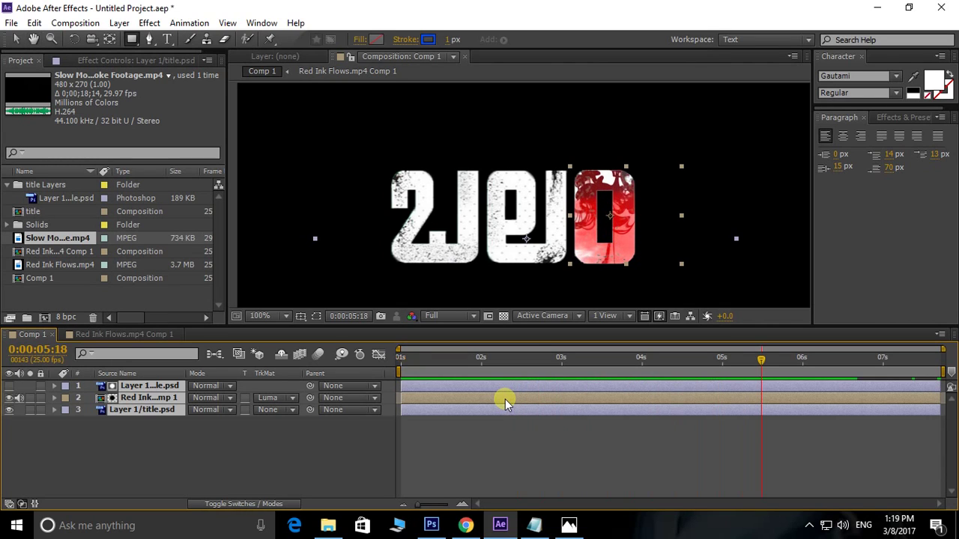
# - Import the Kaabil Official Trailer MP3 from the Balam folder and add it below all layers in Comp 1
pyautogui.doubleClick(59, 298)
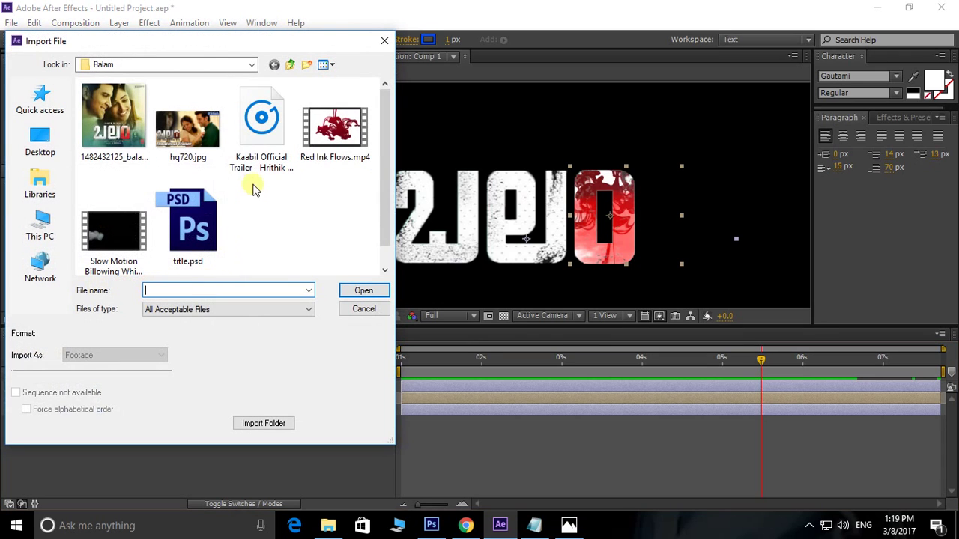
pyautogui.click(251, 148)
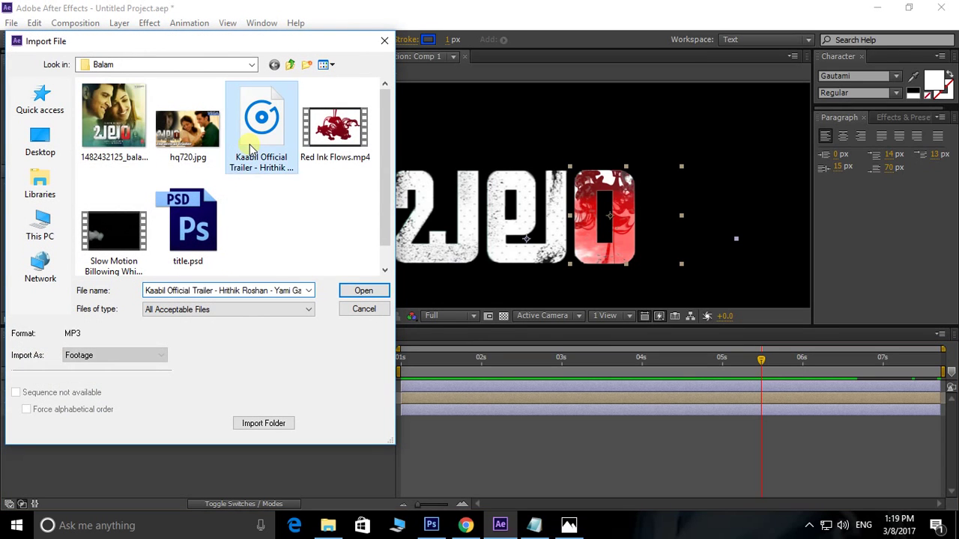
pyautogui.click(373, 293)
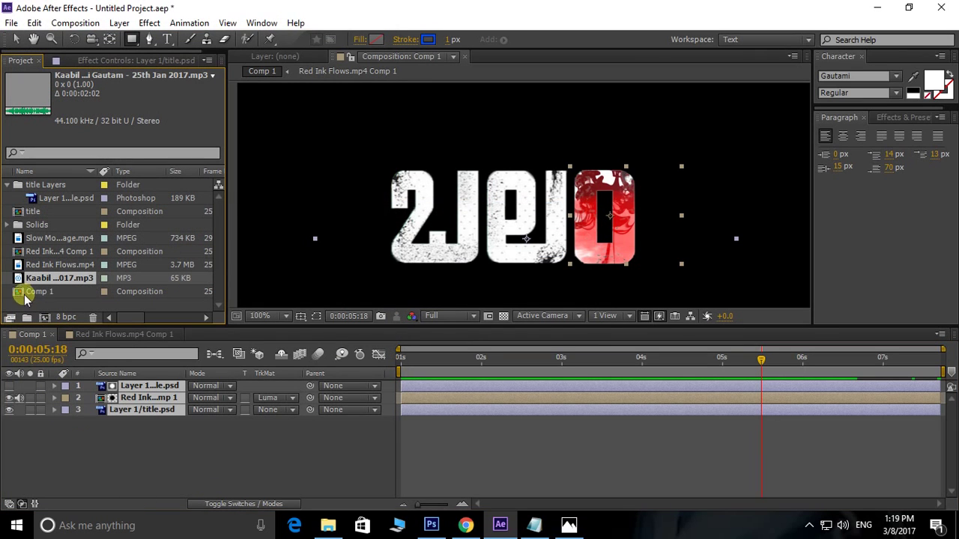
pyautogui.moveTo(22, 279); pyautogui.dragTo(109, 471)
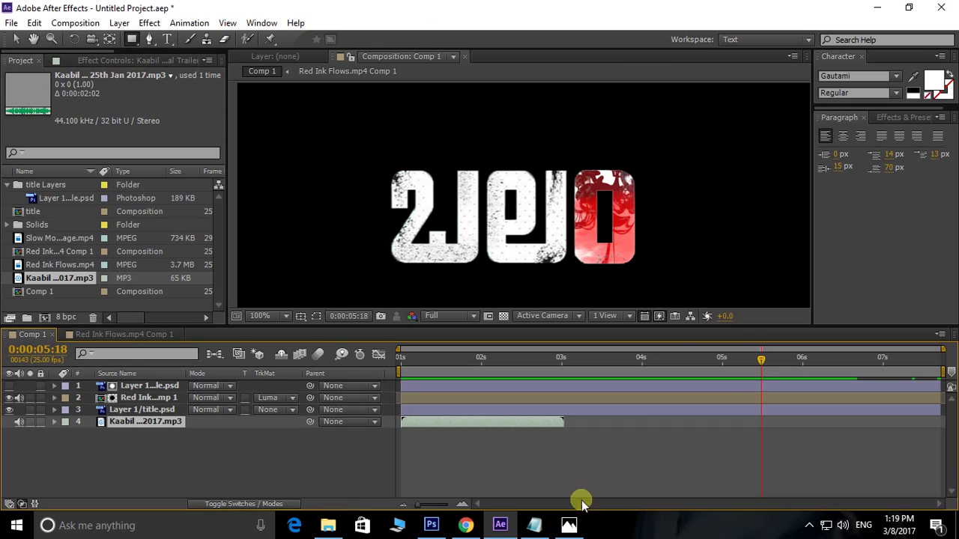
# - Replay Comp 1 from the start to check the title's ink reveal against the added audio
pyautogui.moveTo(761, 363); pyautogui.dragTo(399, 373)
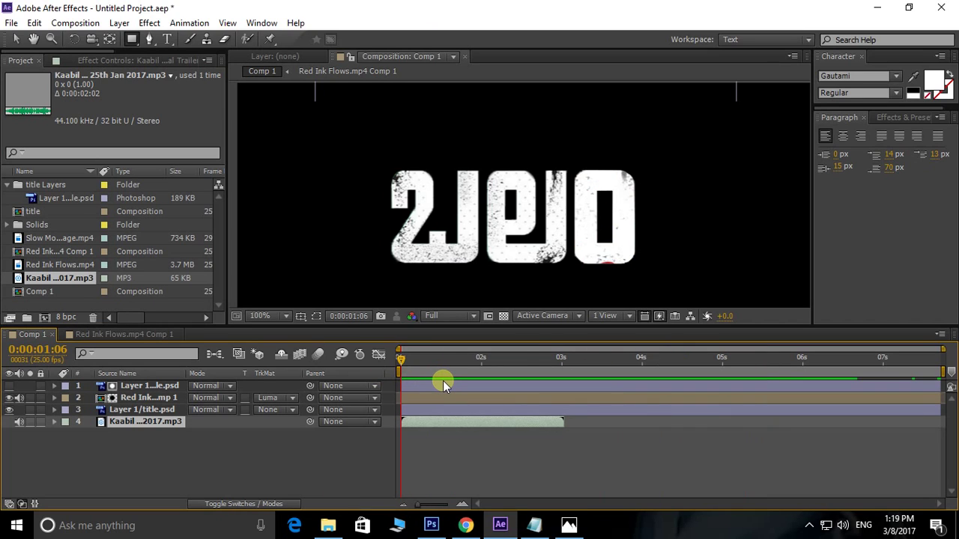
pyautogui.press('space')
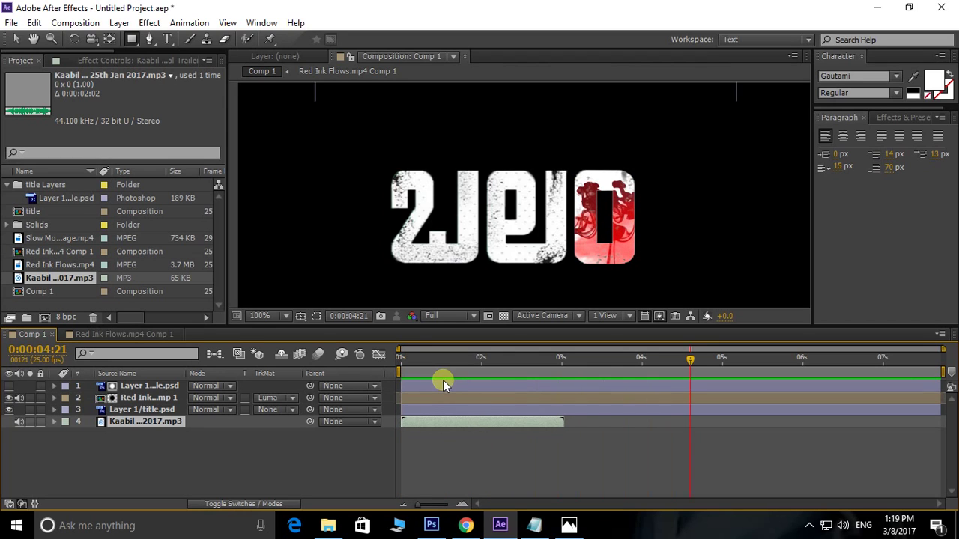
pyautogui.click(690, 358)
pyautogui.moveTo(690, 358); pyautogui.dragTo(396, 394)
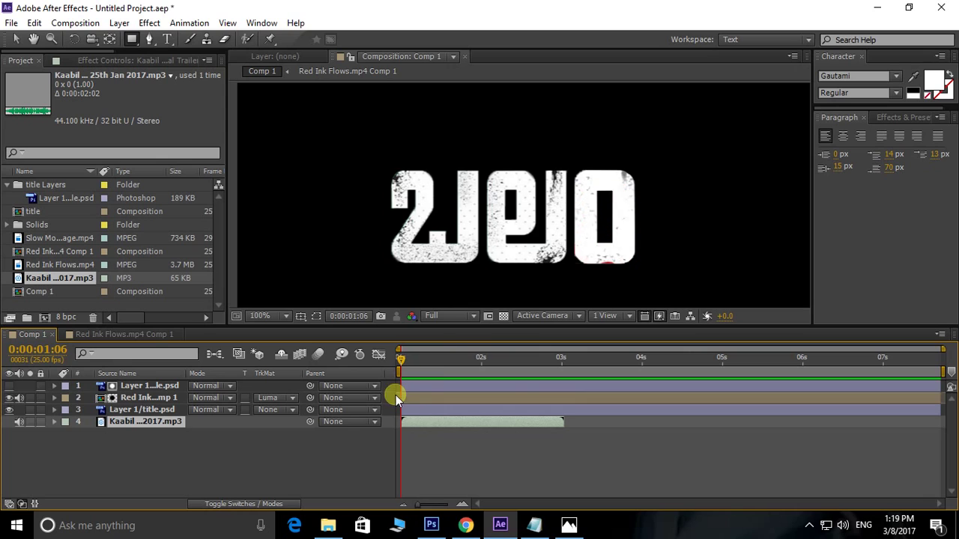
pyautogui.press('space')
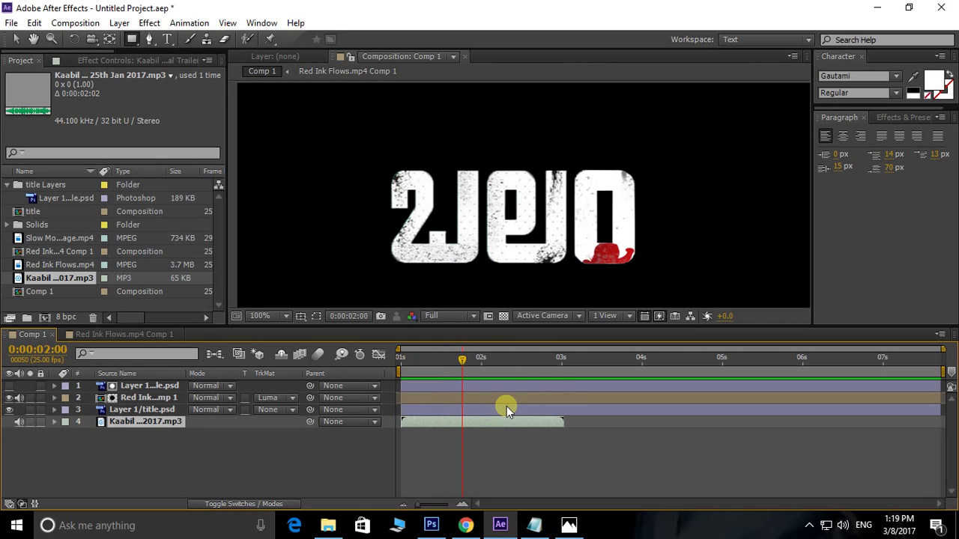
# - Pre-compose the two title layers and the Red Ink Flows layer of Comp 1 into a single composition
pyautogui.click(142, 385)
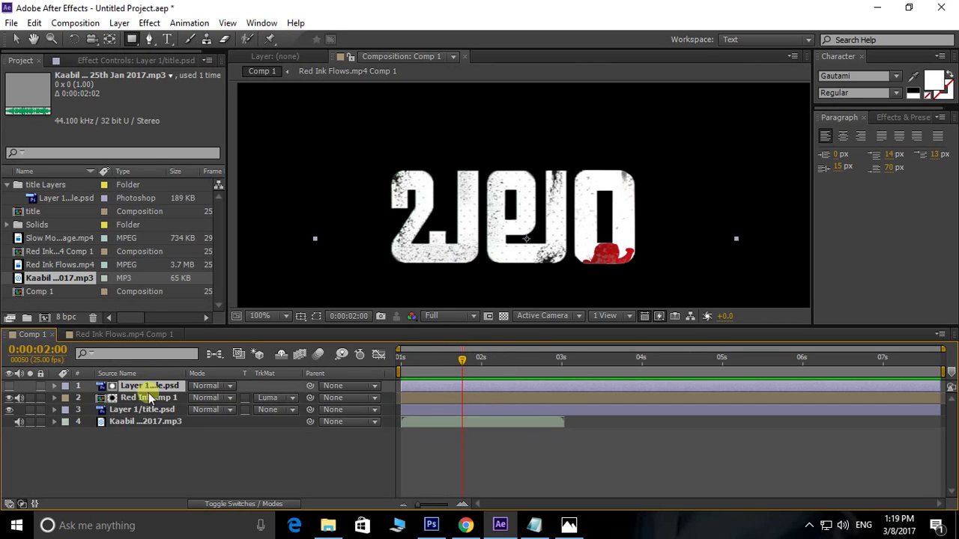
pyautogui.keyDown('shift'); pyautogui.click(136, 412); pyautogui.keyUp('shift')
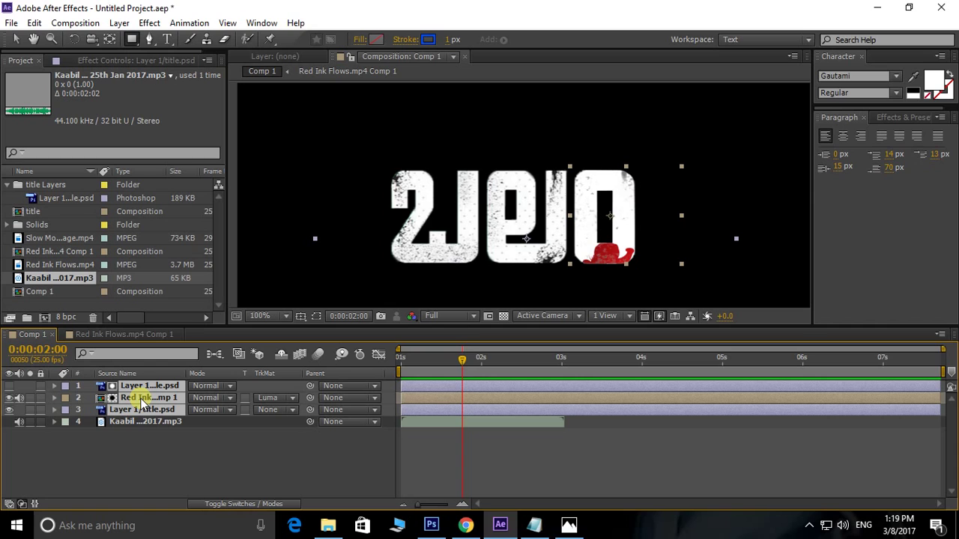
pyautogui.rightClick(144, 400)
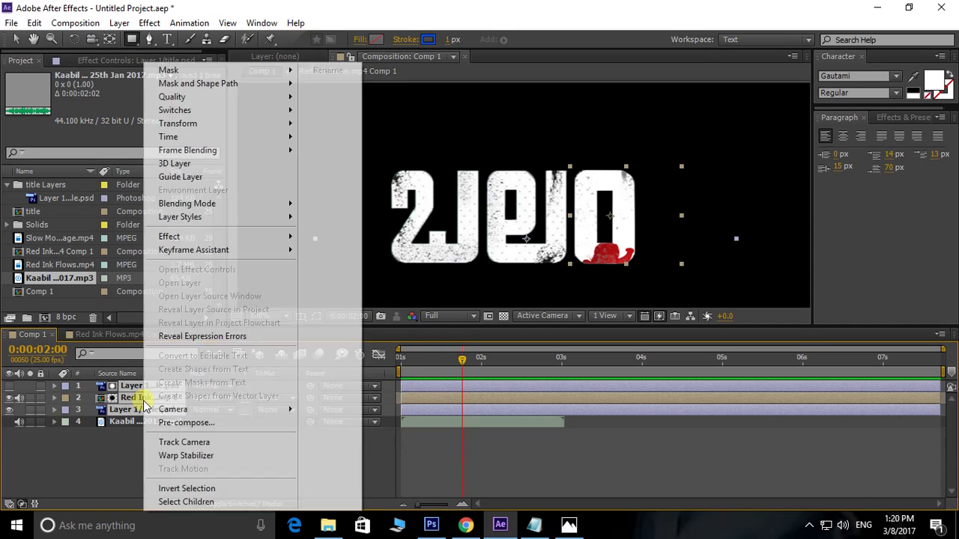
pyautogui.click(187, 424)
pyautogui.click(493, 333)
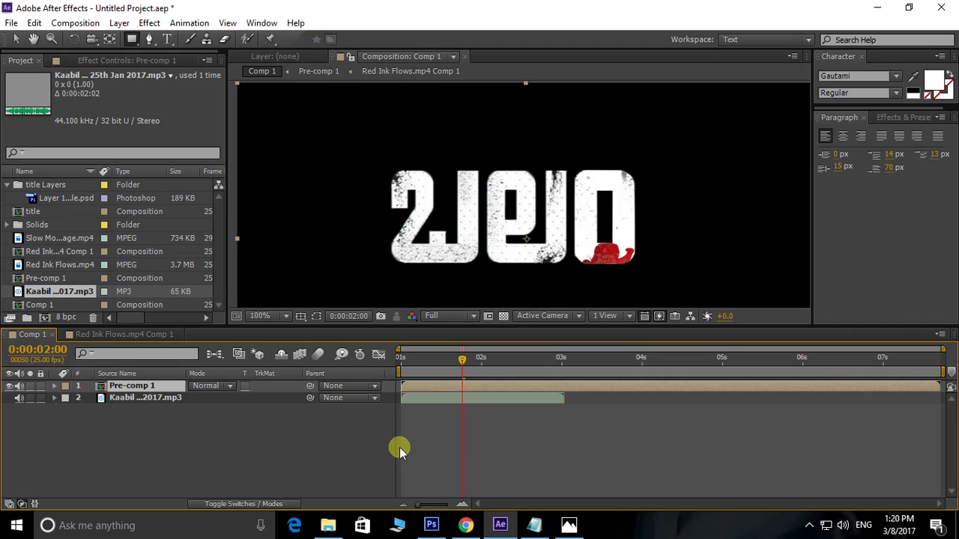
# - Time-stretch the Pre-comp 1 layer with a stretch factor of 25, holding its in-point, and preview it from the start
pyautogui.rightClick(513, 391)
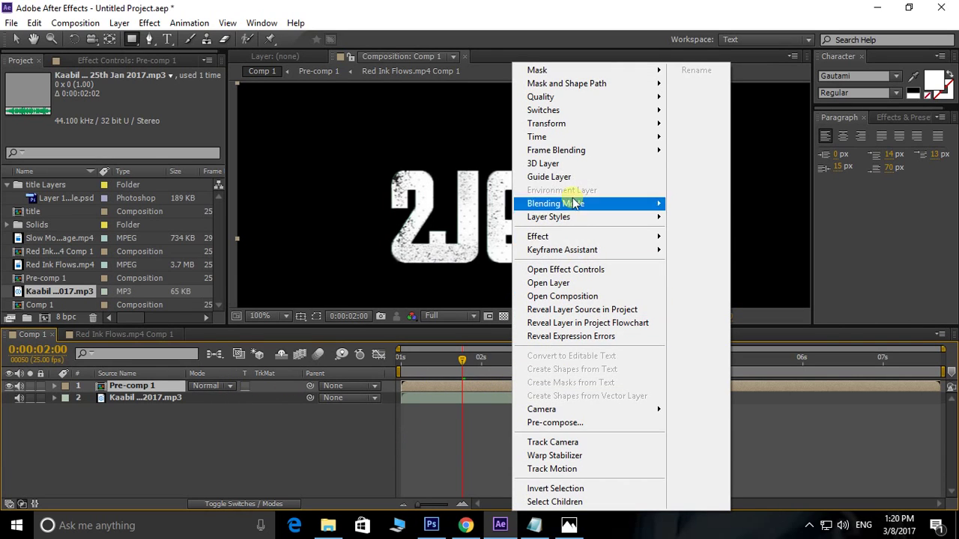
pyautogui.moveTo(596, 140)
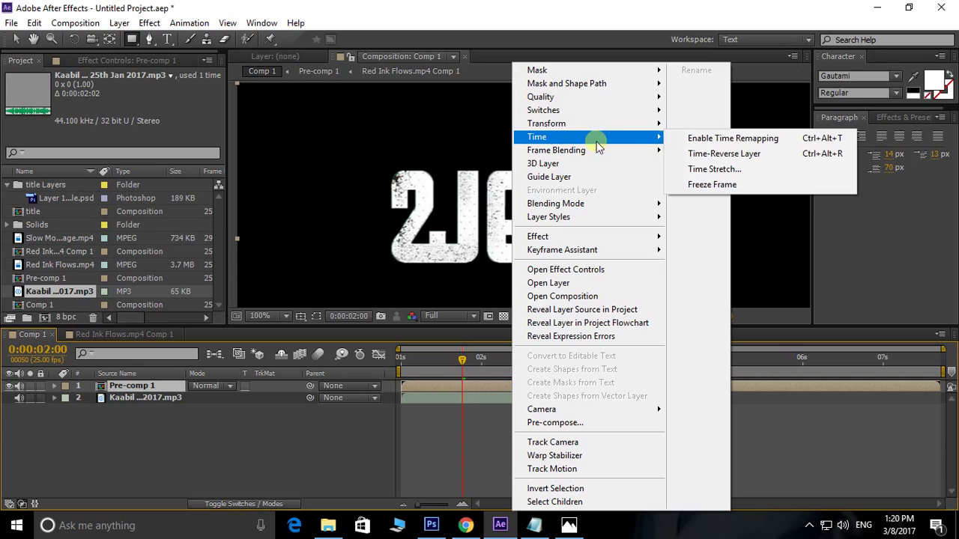
pyautogui.click(715, 170)
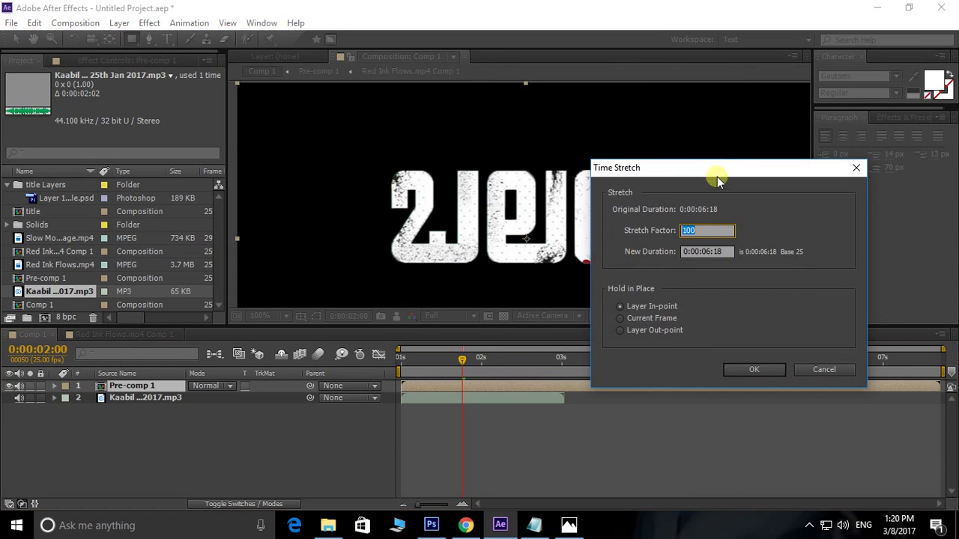
pyautogui.moveTo(732, 164); pyautogui.dragTo(805, 95)
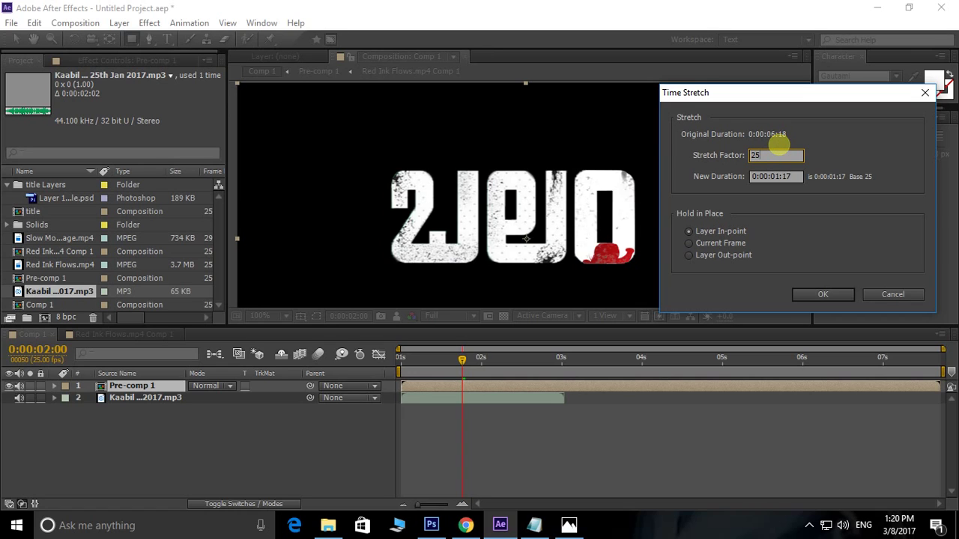
pyautogui.click(810, 294)
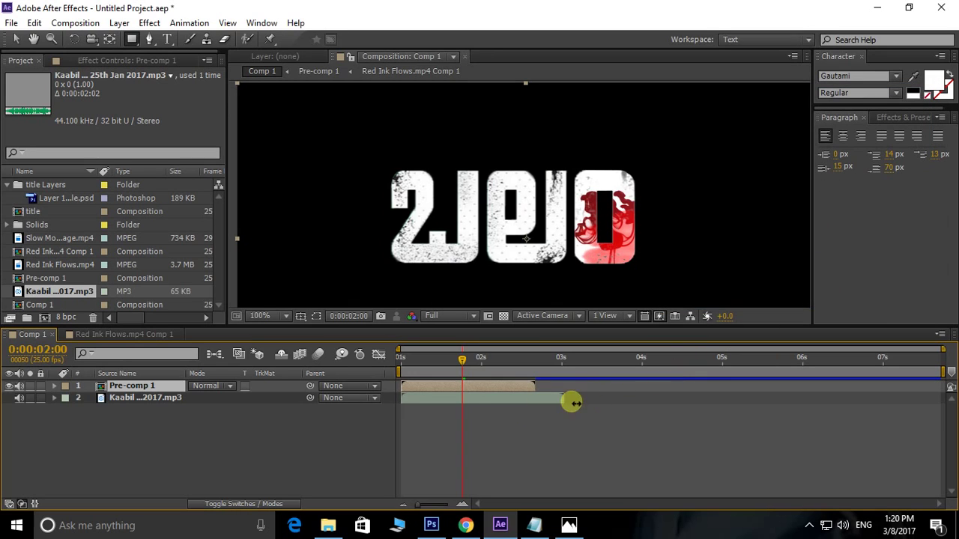
pyautogui.moveTo(464, 361); pyautogui.dragTo(239, 390)
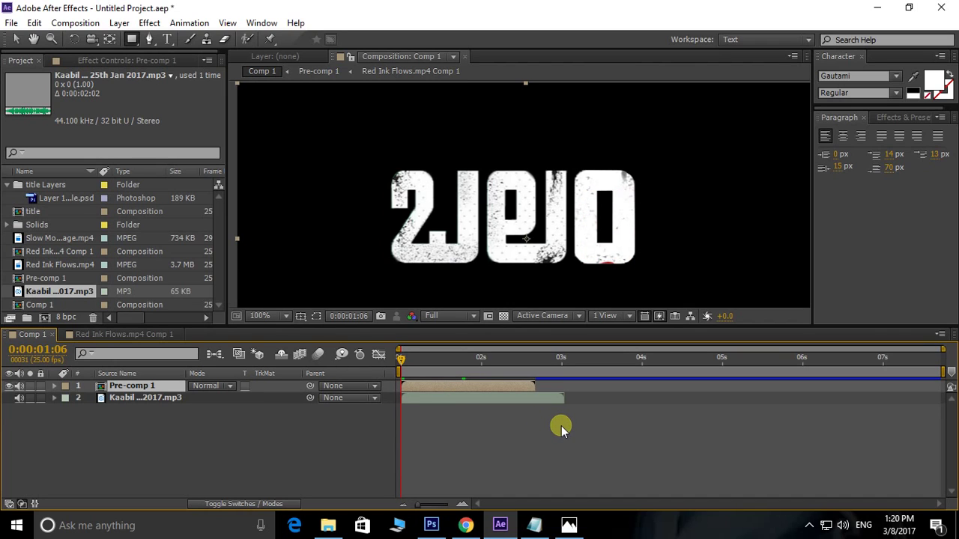
pyautogui.press('space')
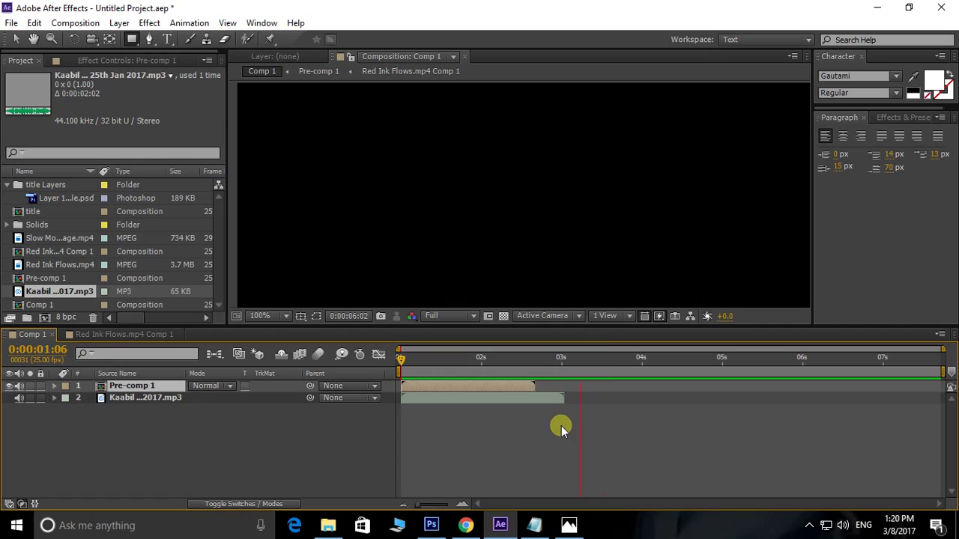
# - End the work area at 0:00:02:23, where the sped-up pre-comp layer finishes, and trim Comp 1 to it
pyautogui.moveTo(618, 356); pyautogui.dragTo(545, 371)
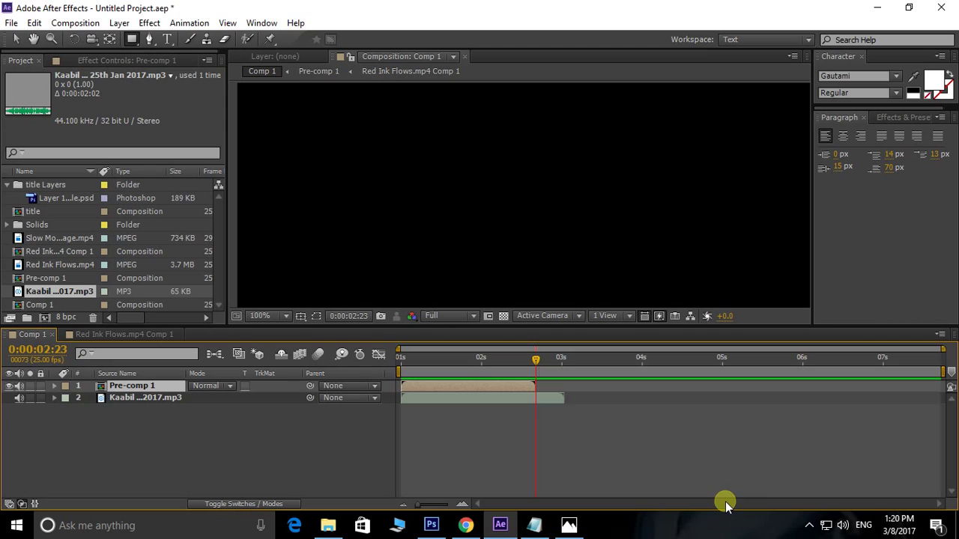
pyautogui.press('n')
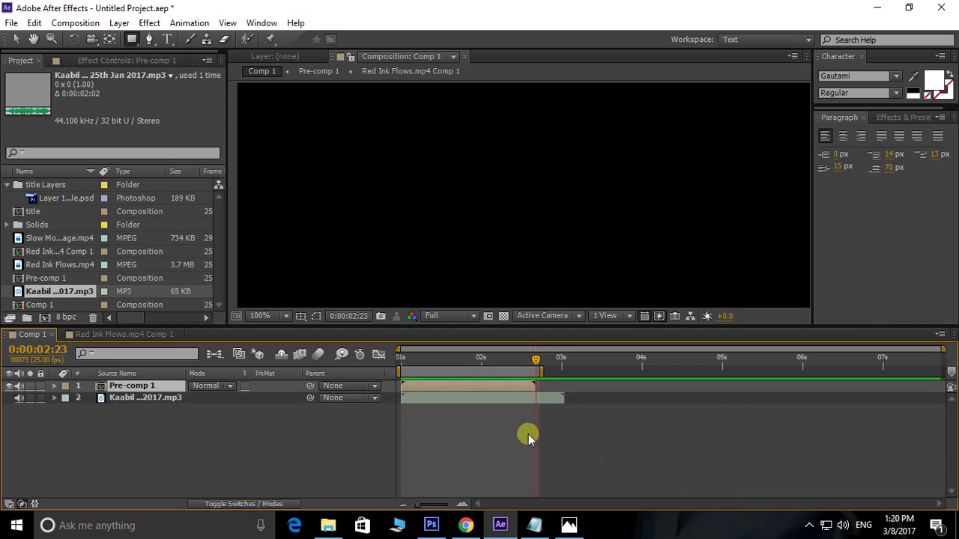
pyautogui.rightClick(497, 377)
pyautogui.click(543, 418)
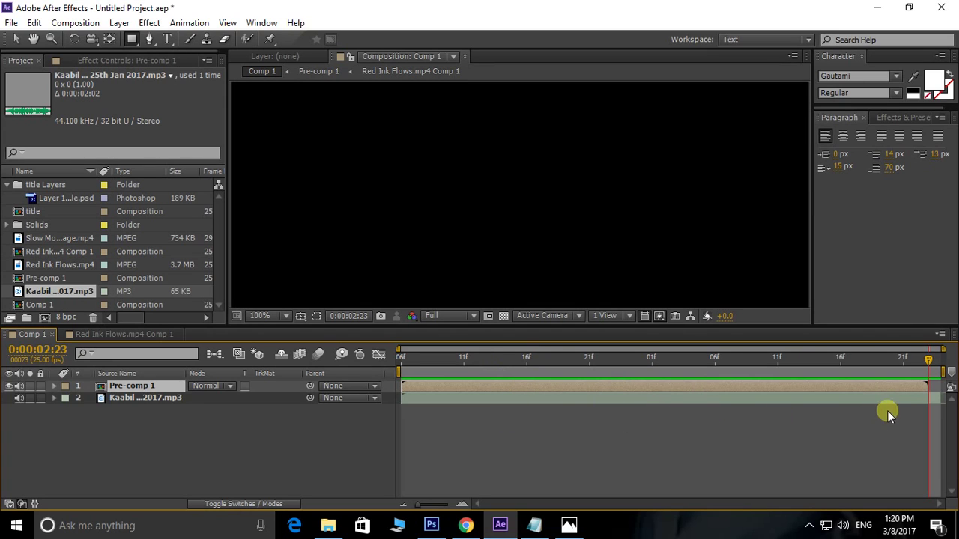
# - Shorten the work area to the pre-comp layer's last frame, trim Comp 1 to it again and preview the result
pyautogui.click(938, 397)
pyautogui.click(929, 385)
pyautogui.click(800, 360)
pyautogui.rightClick(791, 372)
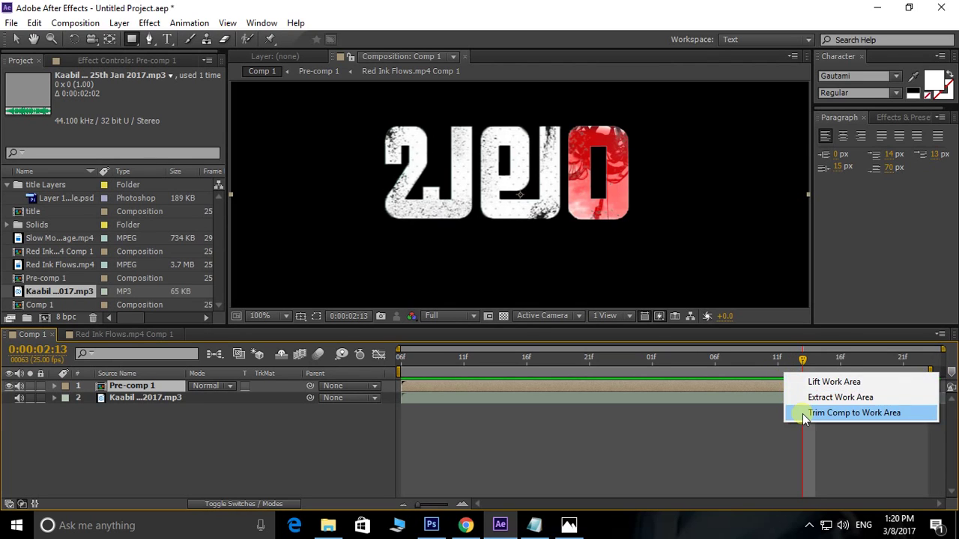
pyautogui.click(802, 414)
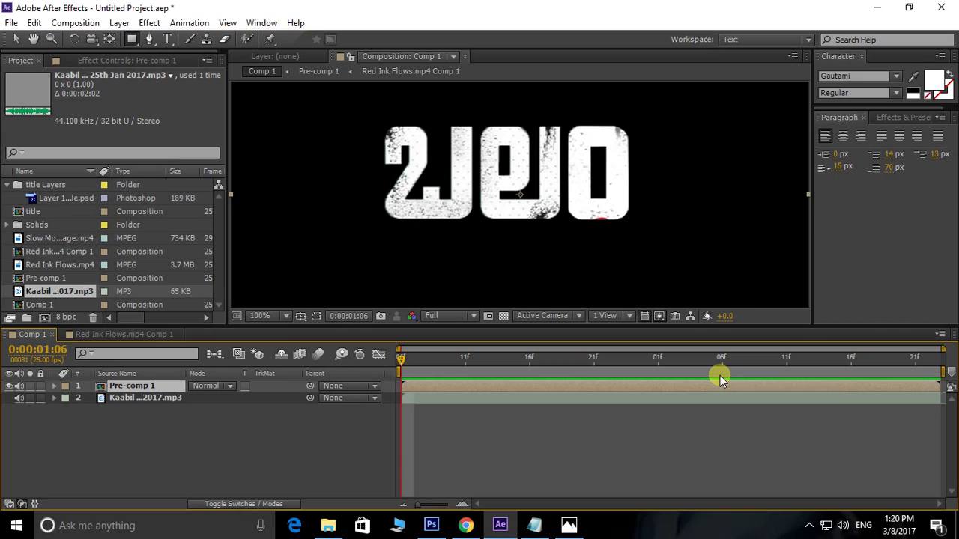
pyautogui.press('space')
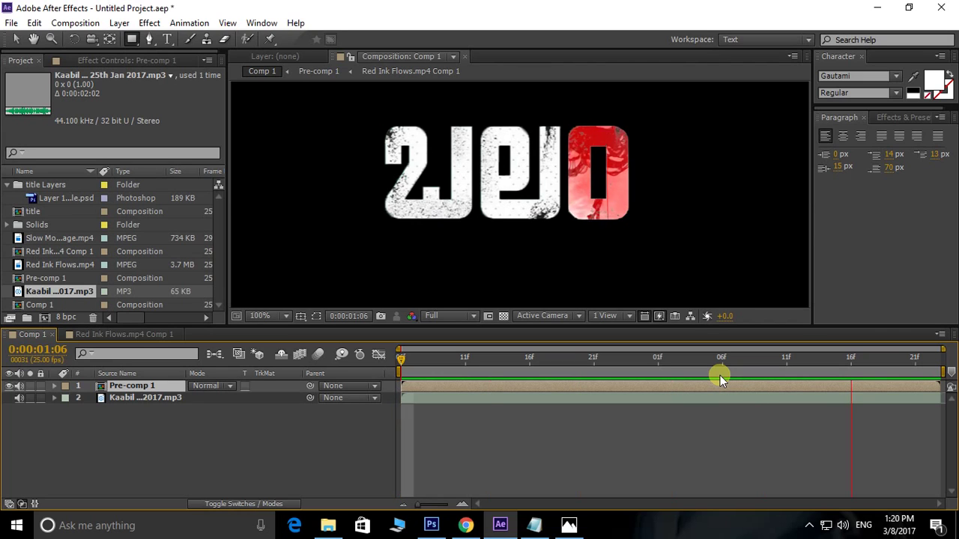
pyautogui.press('space')
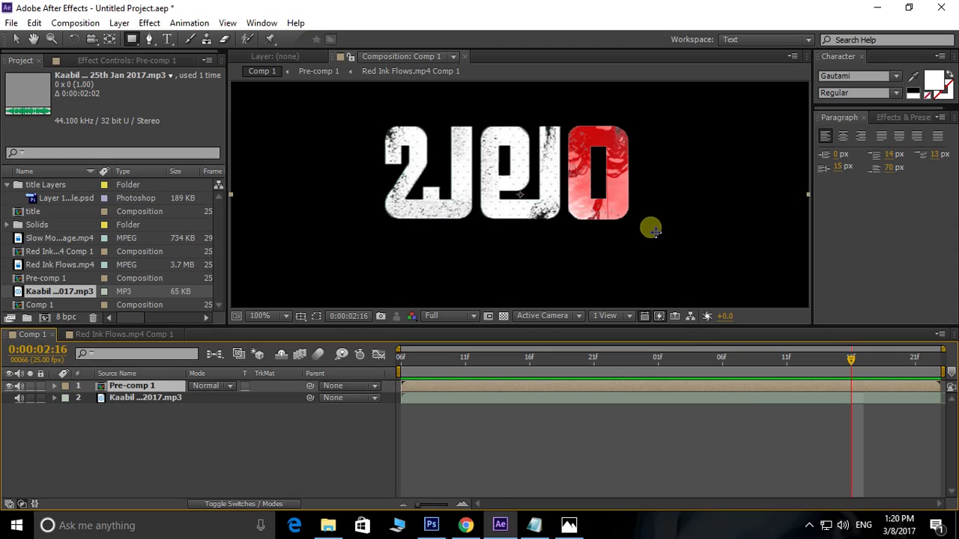
# - Keyframe the Pre-comp 1 layer's scale from 100% at 0:00:01:06 to 110% at 0:00:02:22
pyautogui.moveTo(650, 229); pyautogui.dragTo(644, 252)
pyautogui.moveTo(852, 360); pyautogui.dragTo(667, 370)
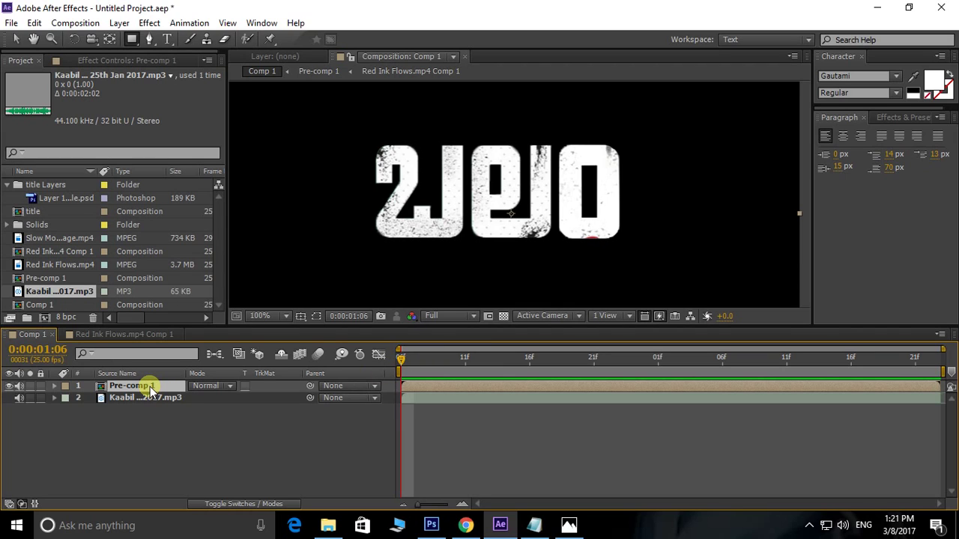
pyautogui.press('s')
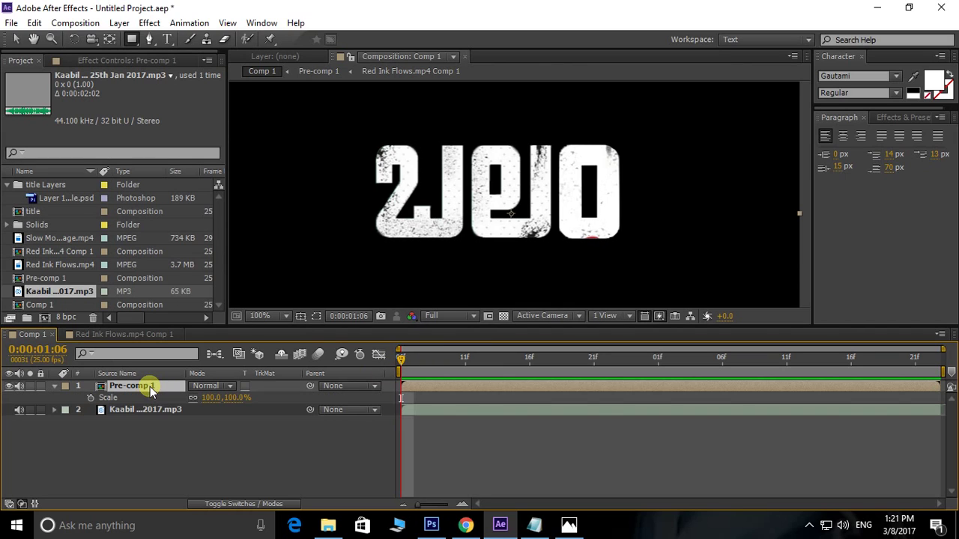
pyautogui.click(91, 399)
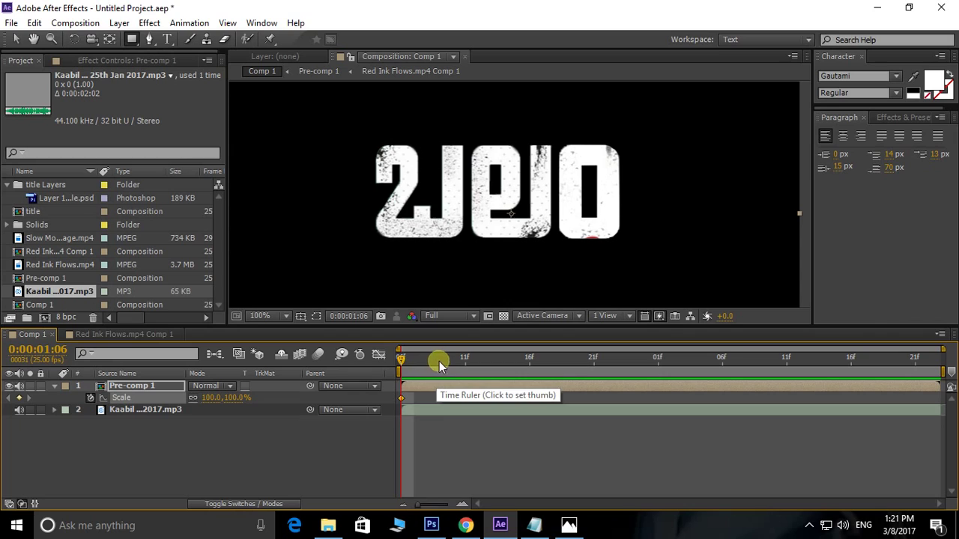
pyautogui.moveTo(399, 358); pyautogui.dragTo(933, 388)
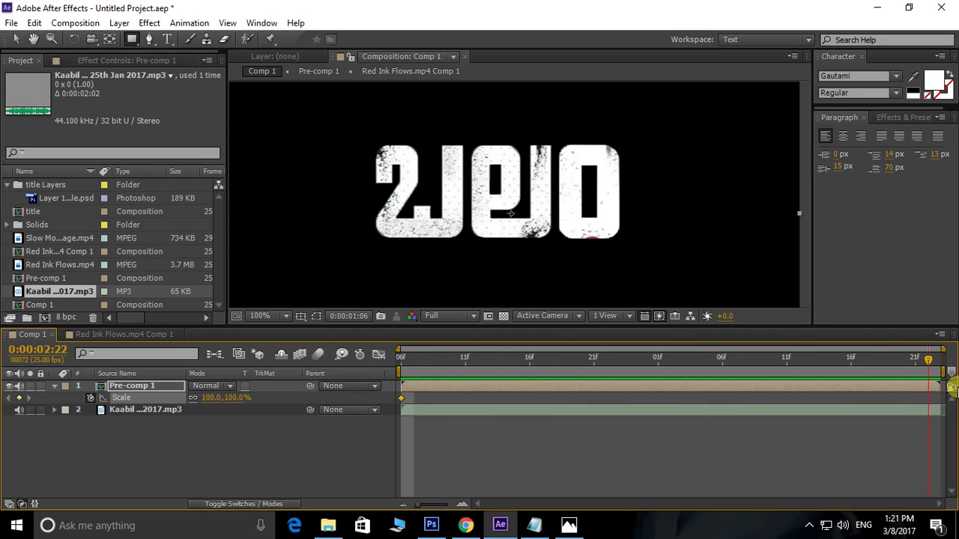
pyautogui.click(213, 398)
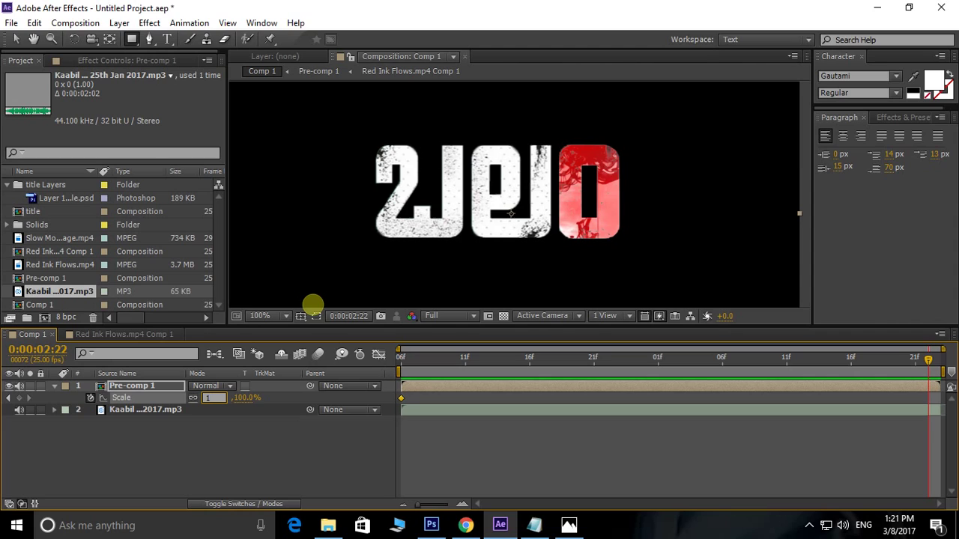
pyautogui.press('Return')
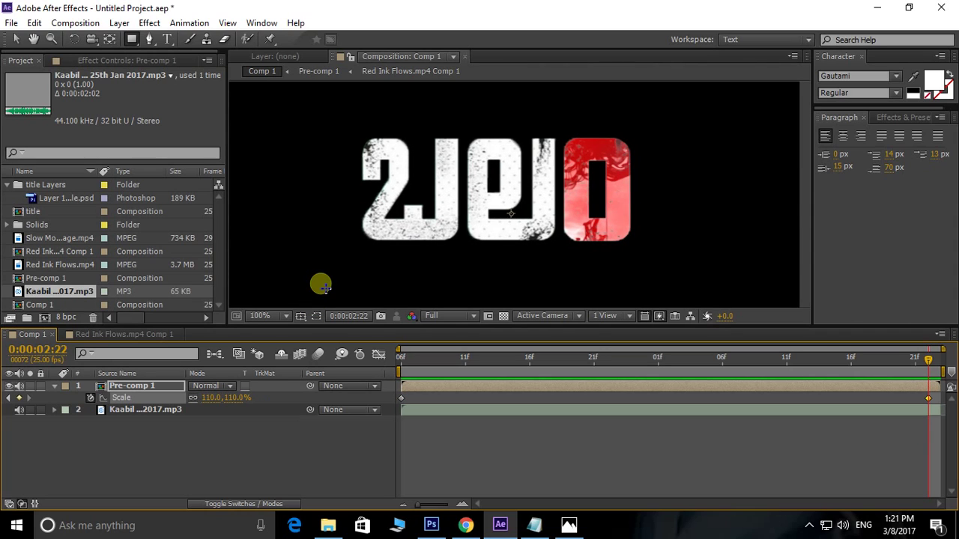
# - Preview the title's scale-up and ink fill from the start, first normally and again with the composition view maximized
pyautogui.click(416, 357)
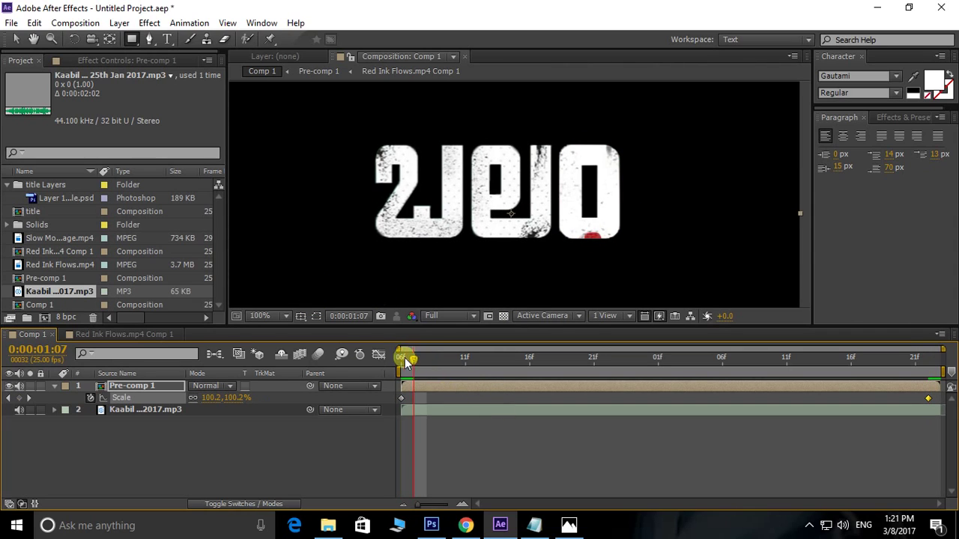
pyautogui.click(405, 357)
pyautogui.press('space')
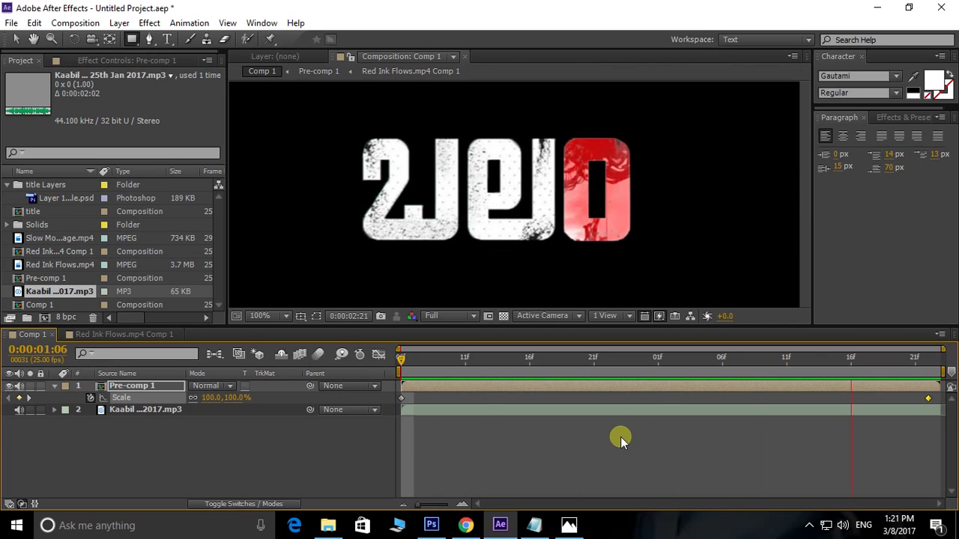
pyautogui.press('space')
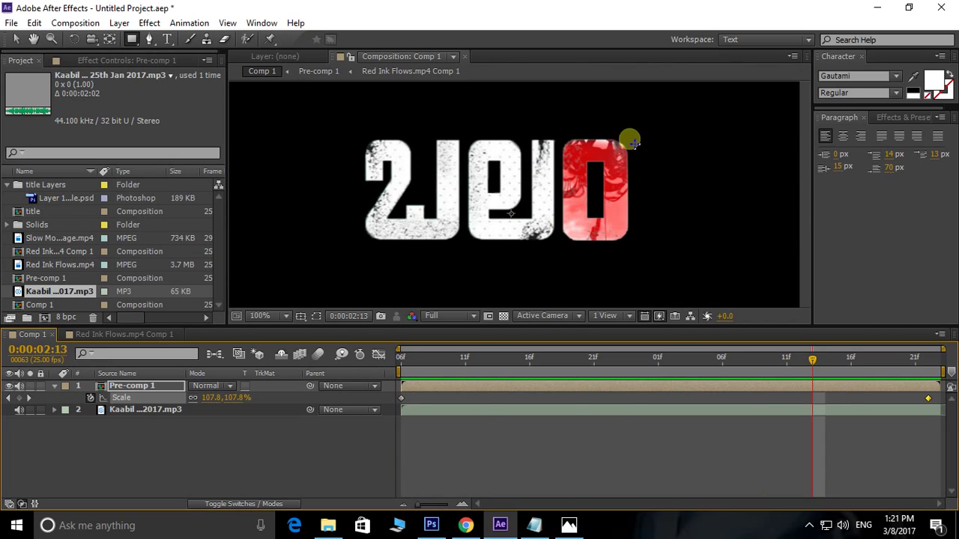
pyautogui.press('`')
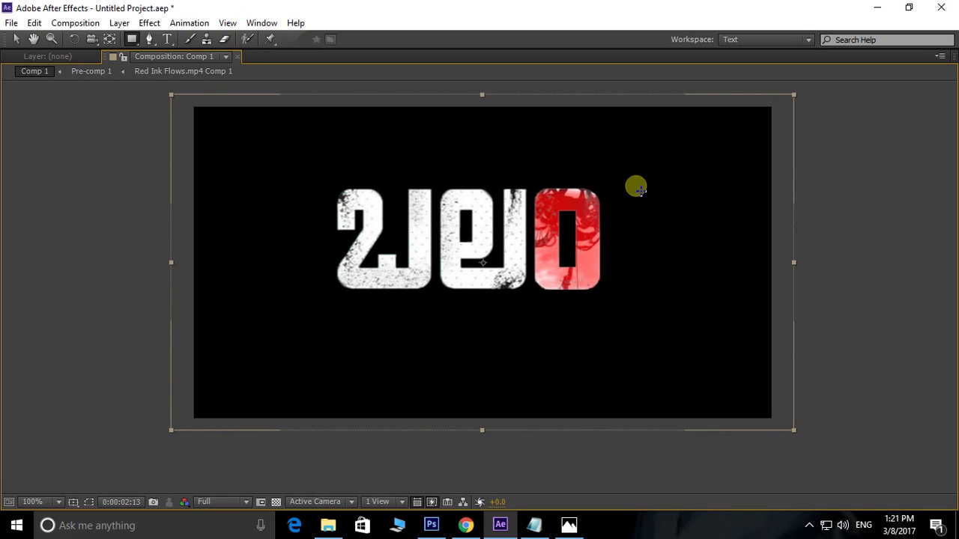
pyautogui.press('space')
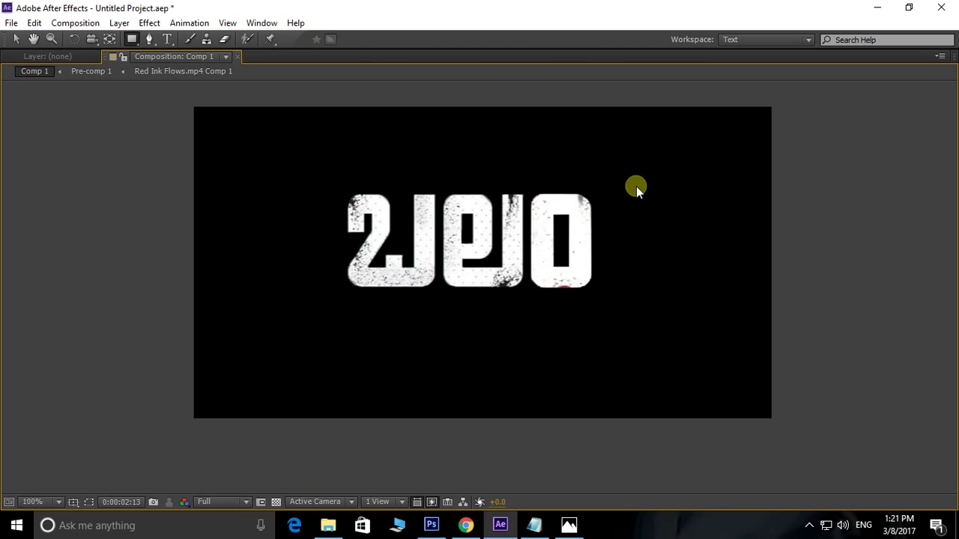
pyautogui.press('space')
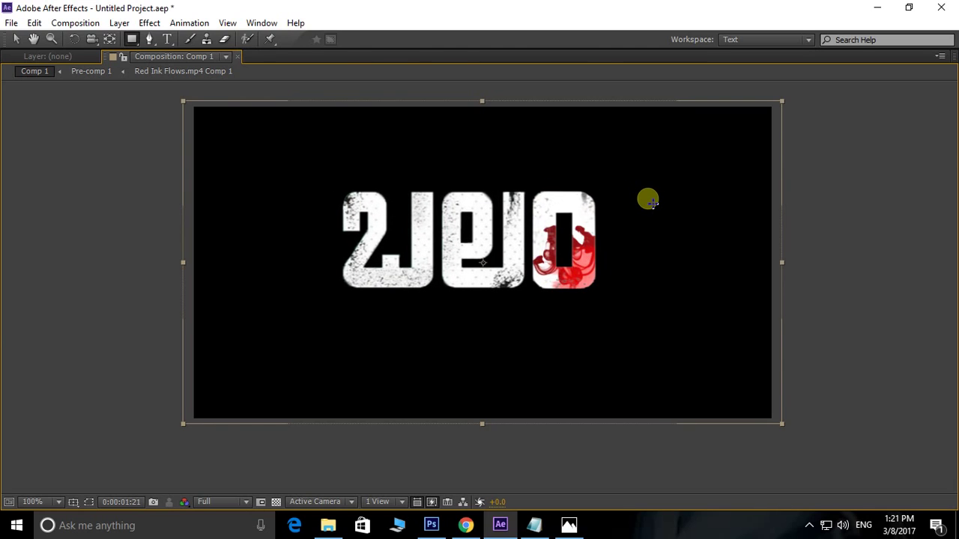
pyautogui.press('`')
pyautogui.moveTo(647, 199); pyautogui.dragTo(606, 255)
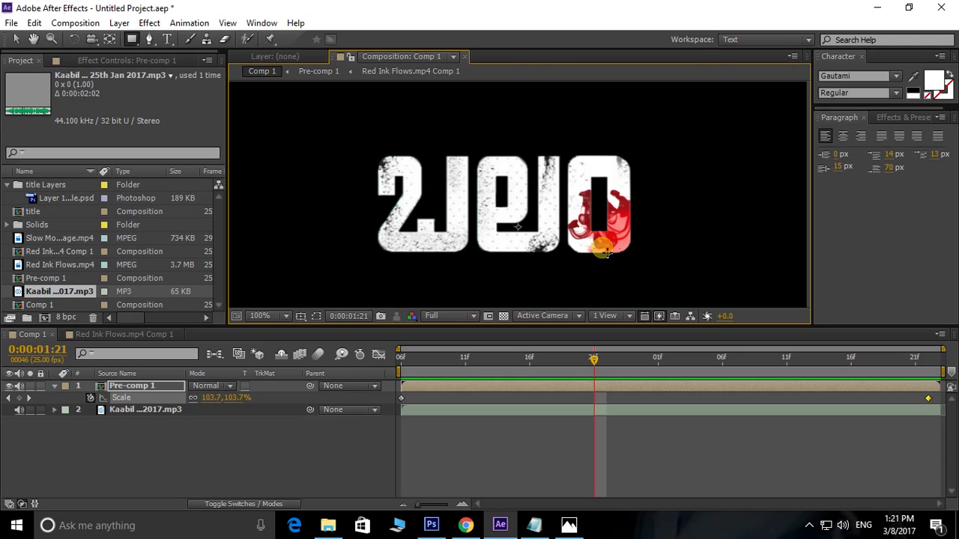